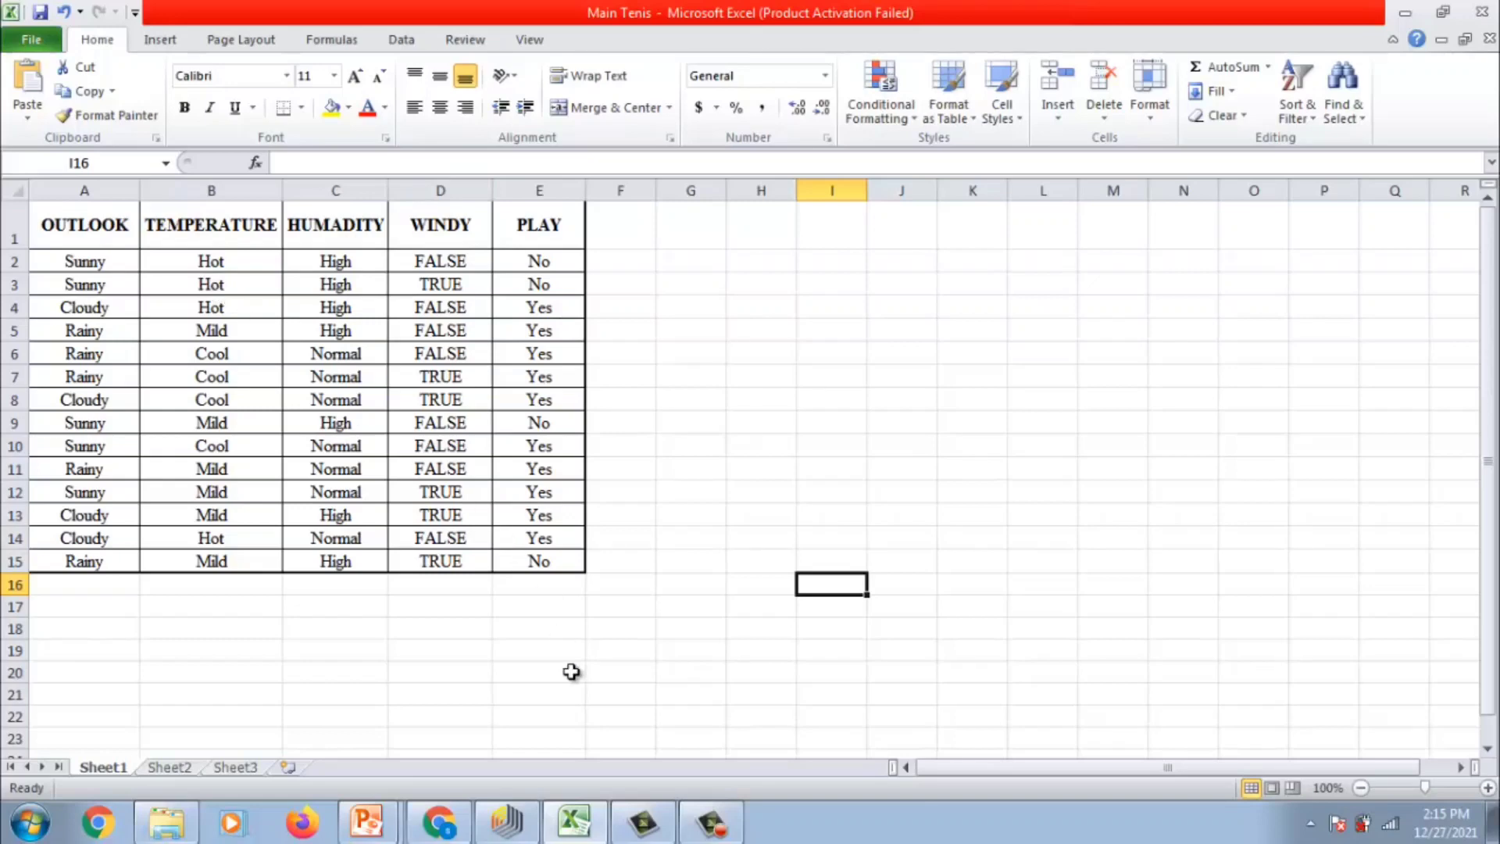
Switch to RapidMiner Studio and choose Main Tenis.xlsx from the computer's Documents folder as the data to import
click(507, 824)
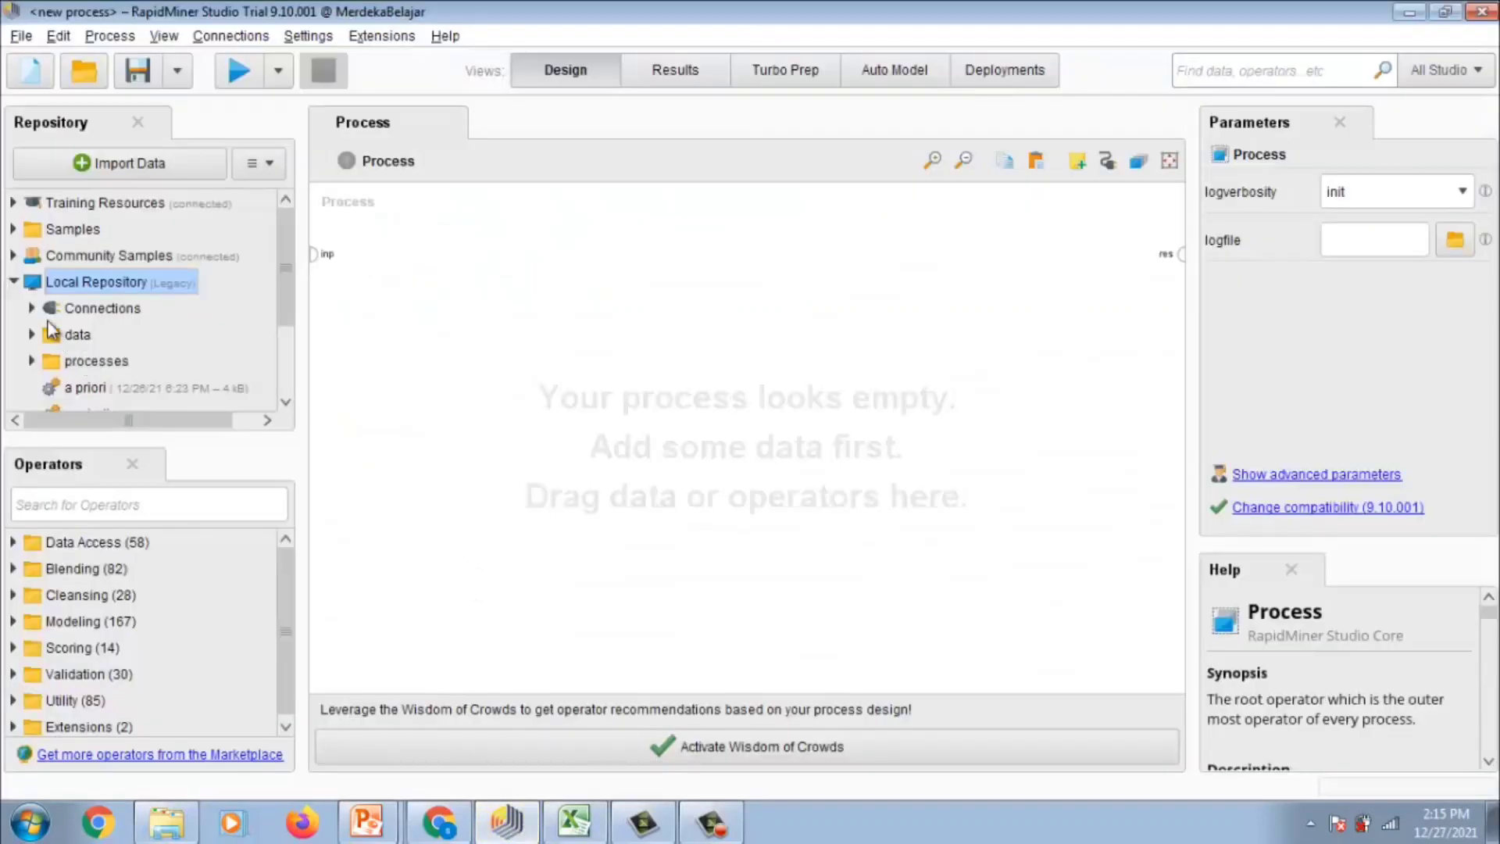
click(14, 282)
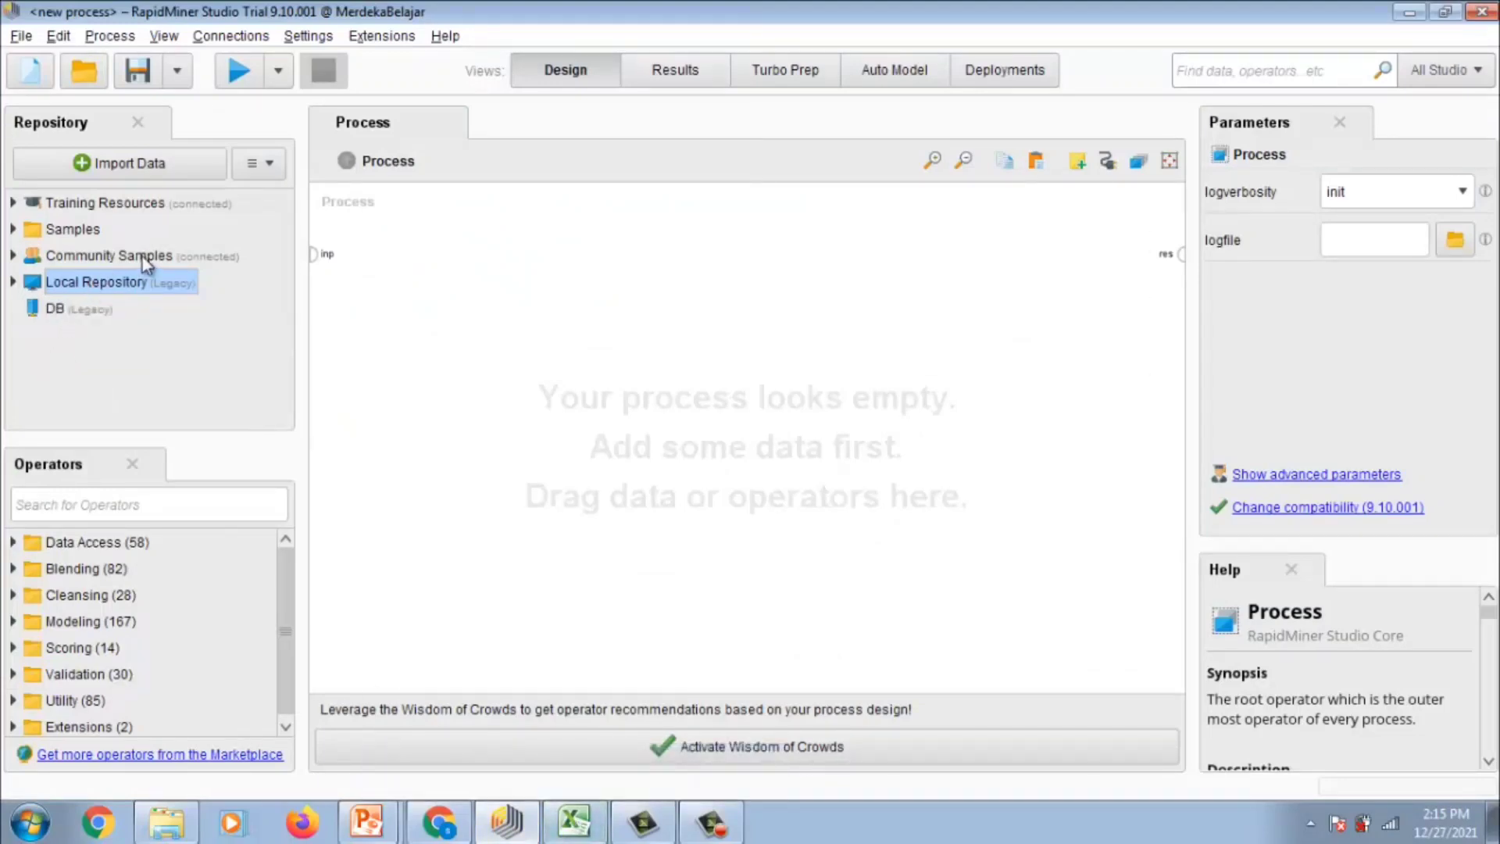
click(152, 167)
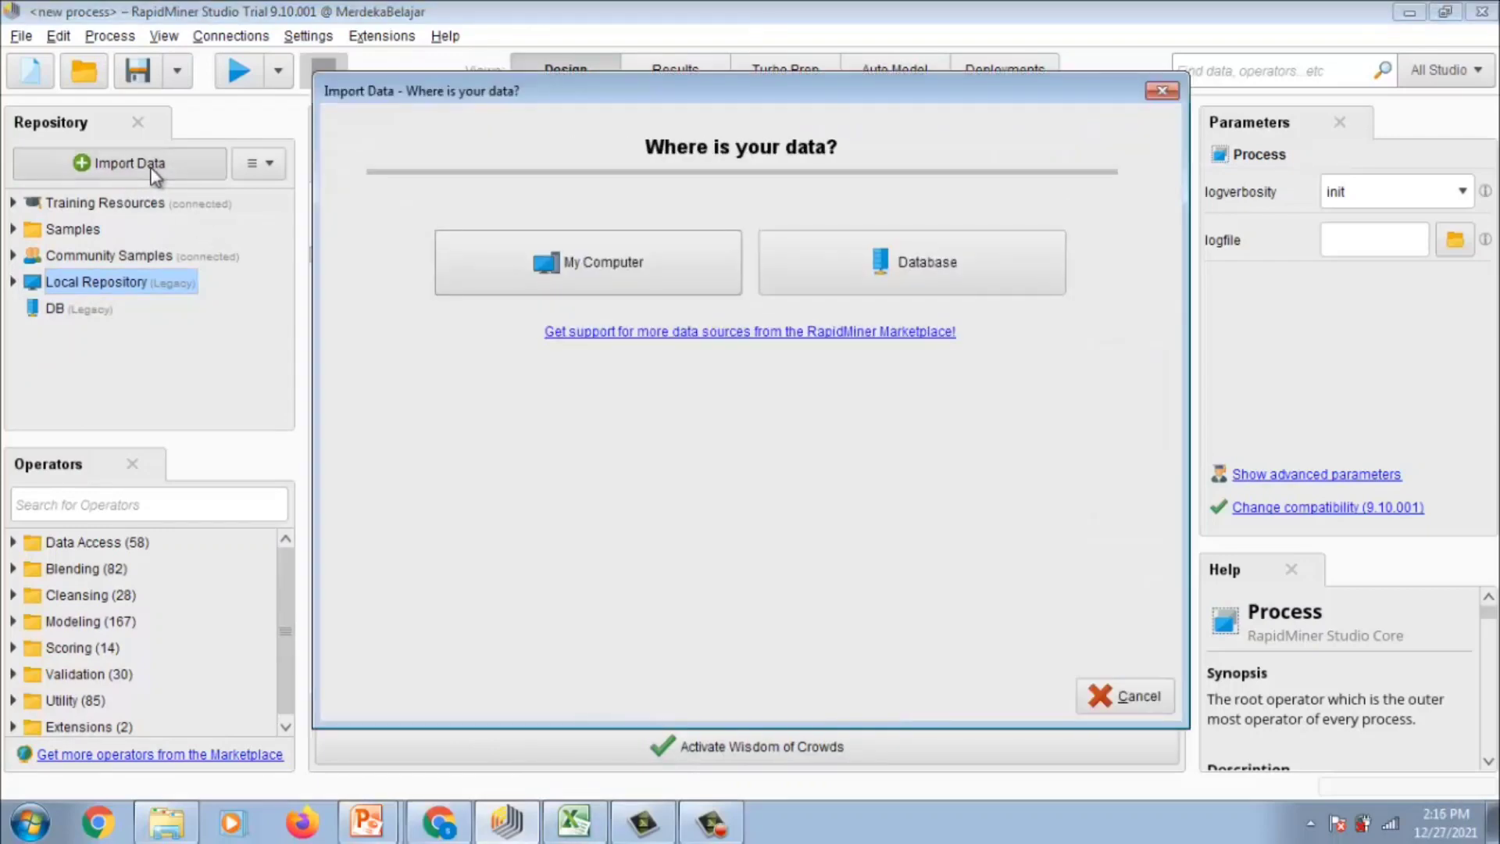
click(518, 249)
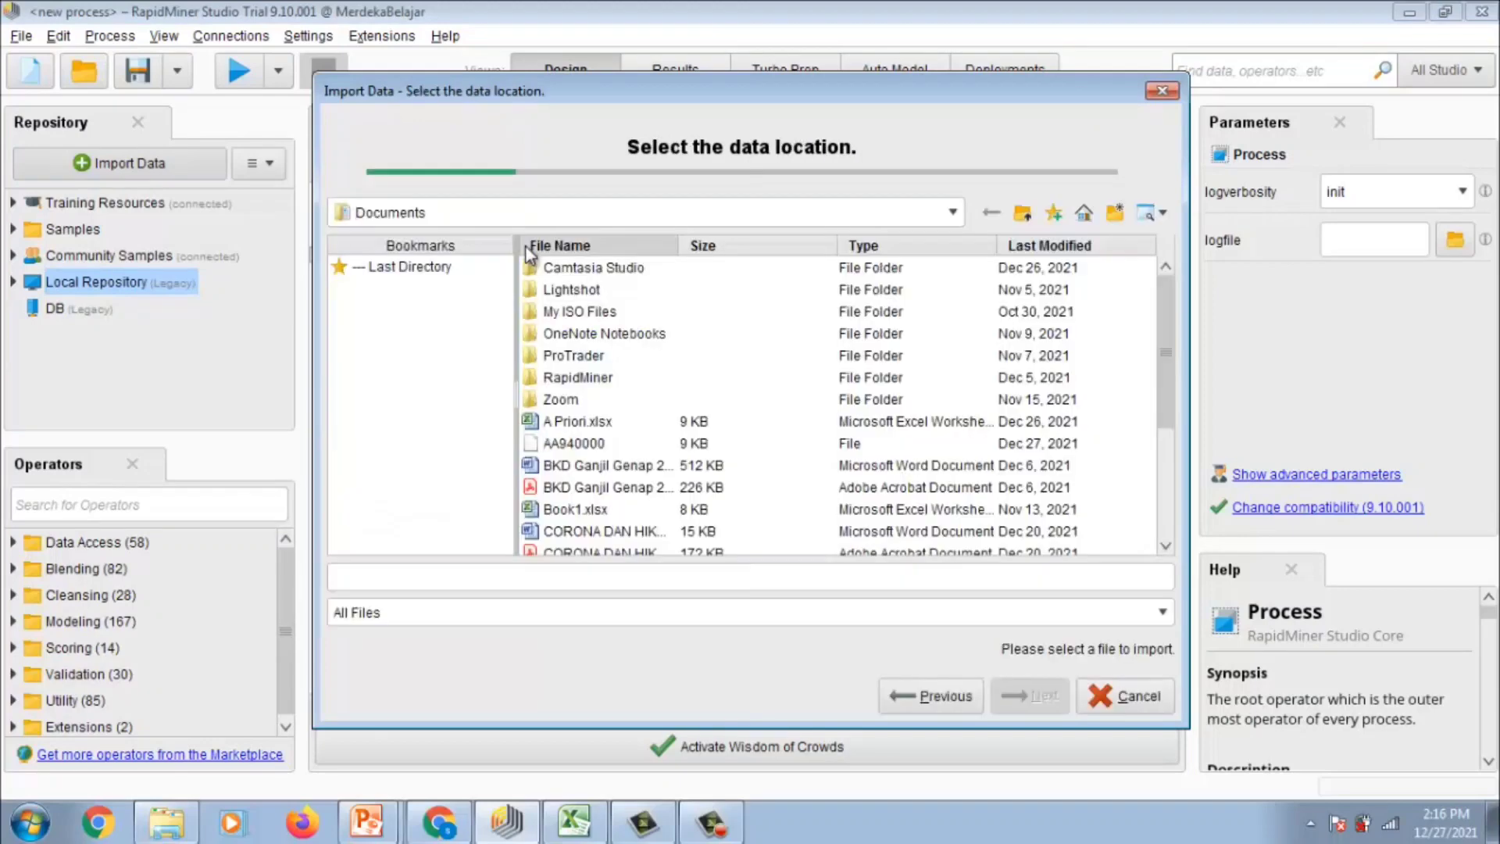
scroll(623, 436, down, 2)
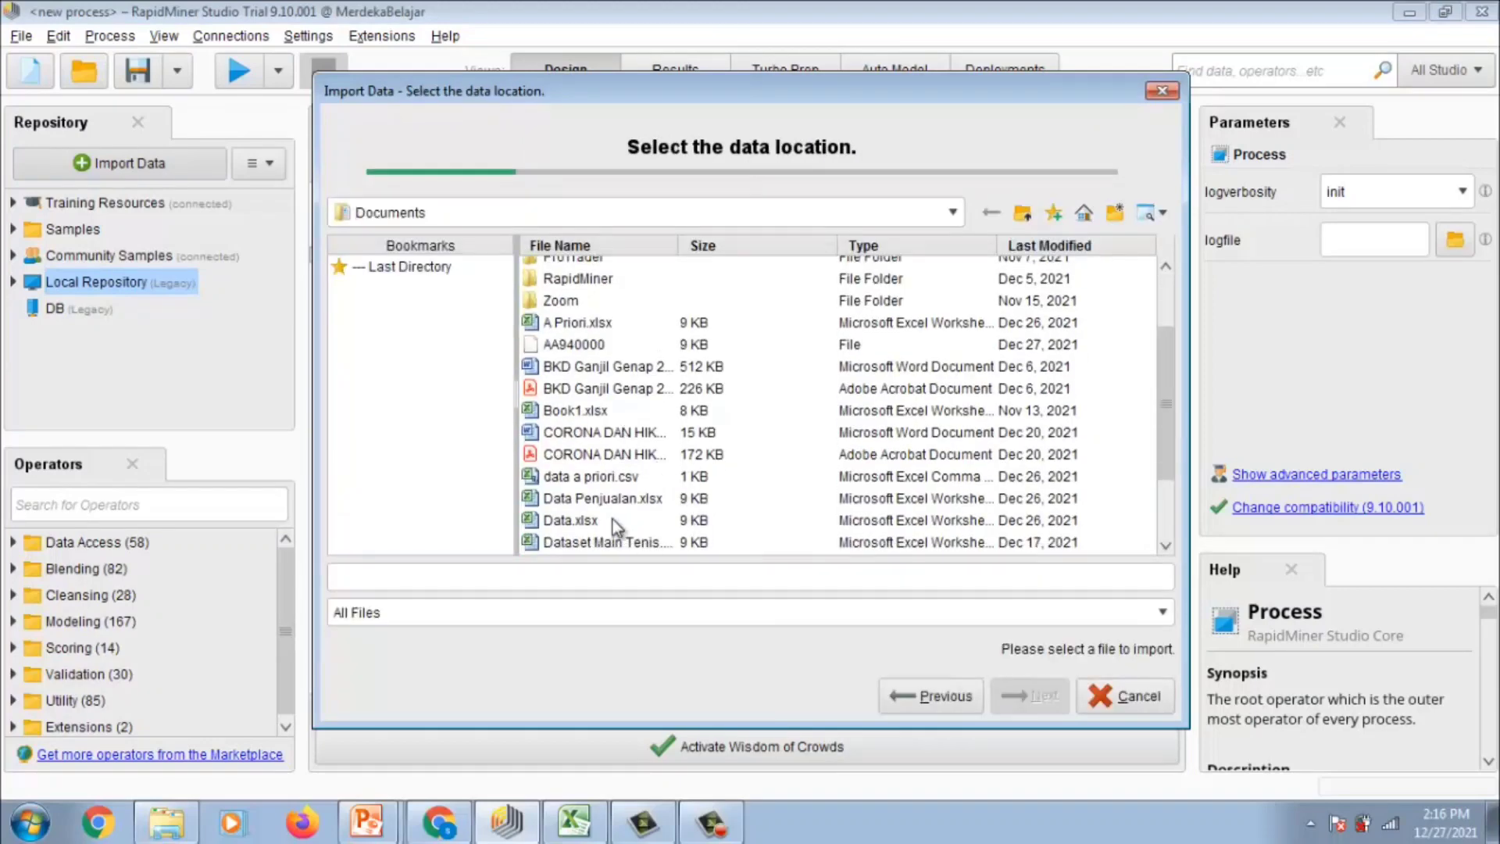
scroll(612, 518, up, 1)
scroll(594, 527, down, 3)
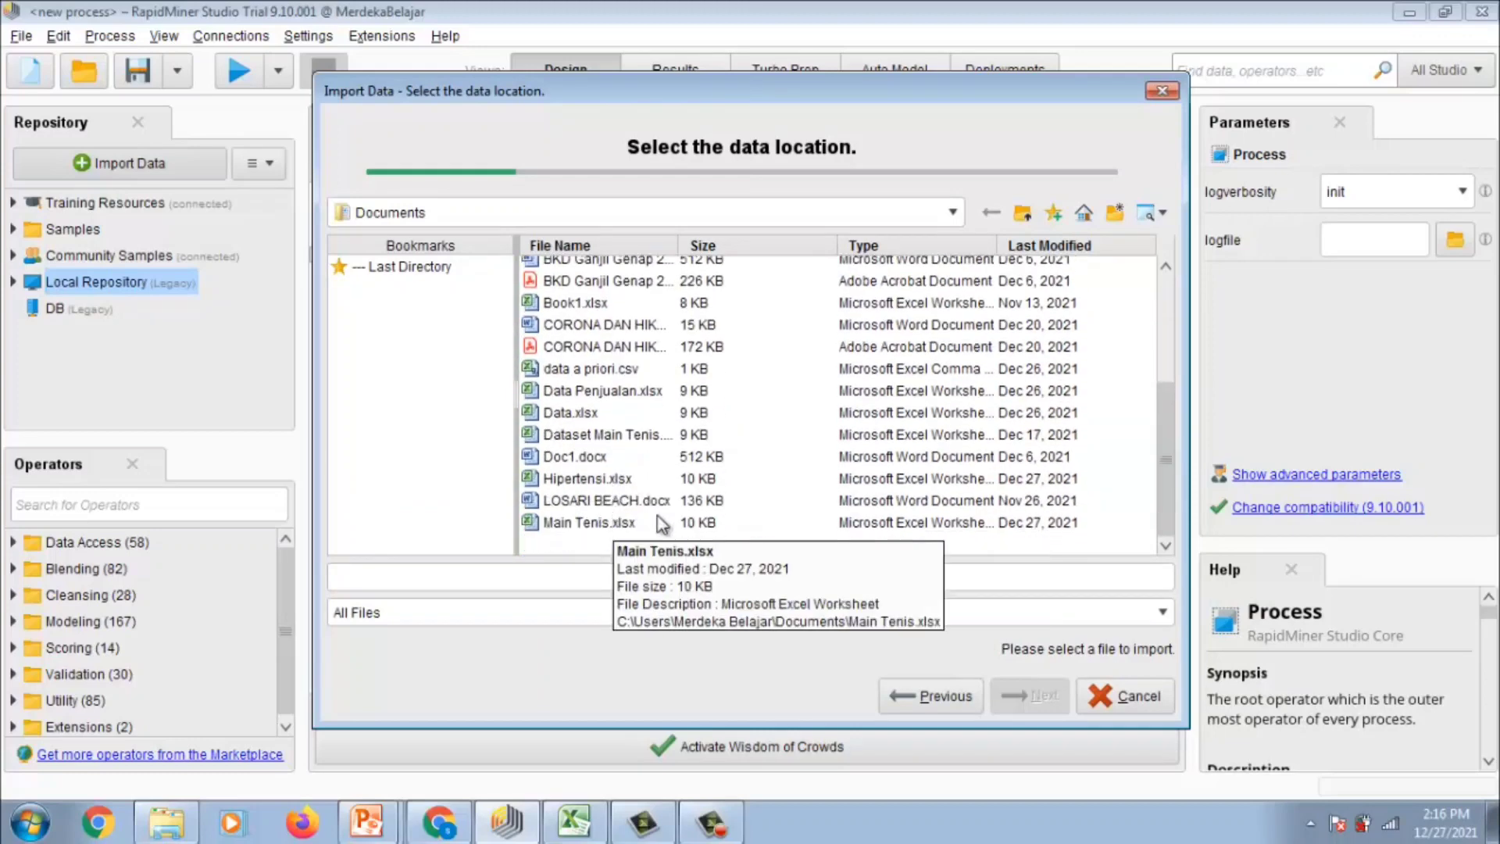
click(558, 528)
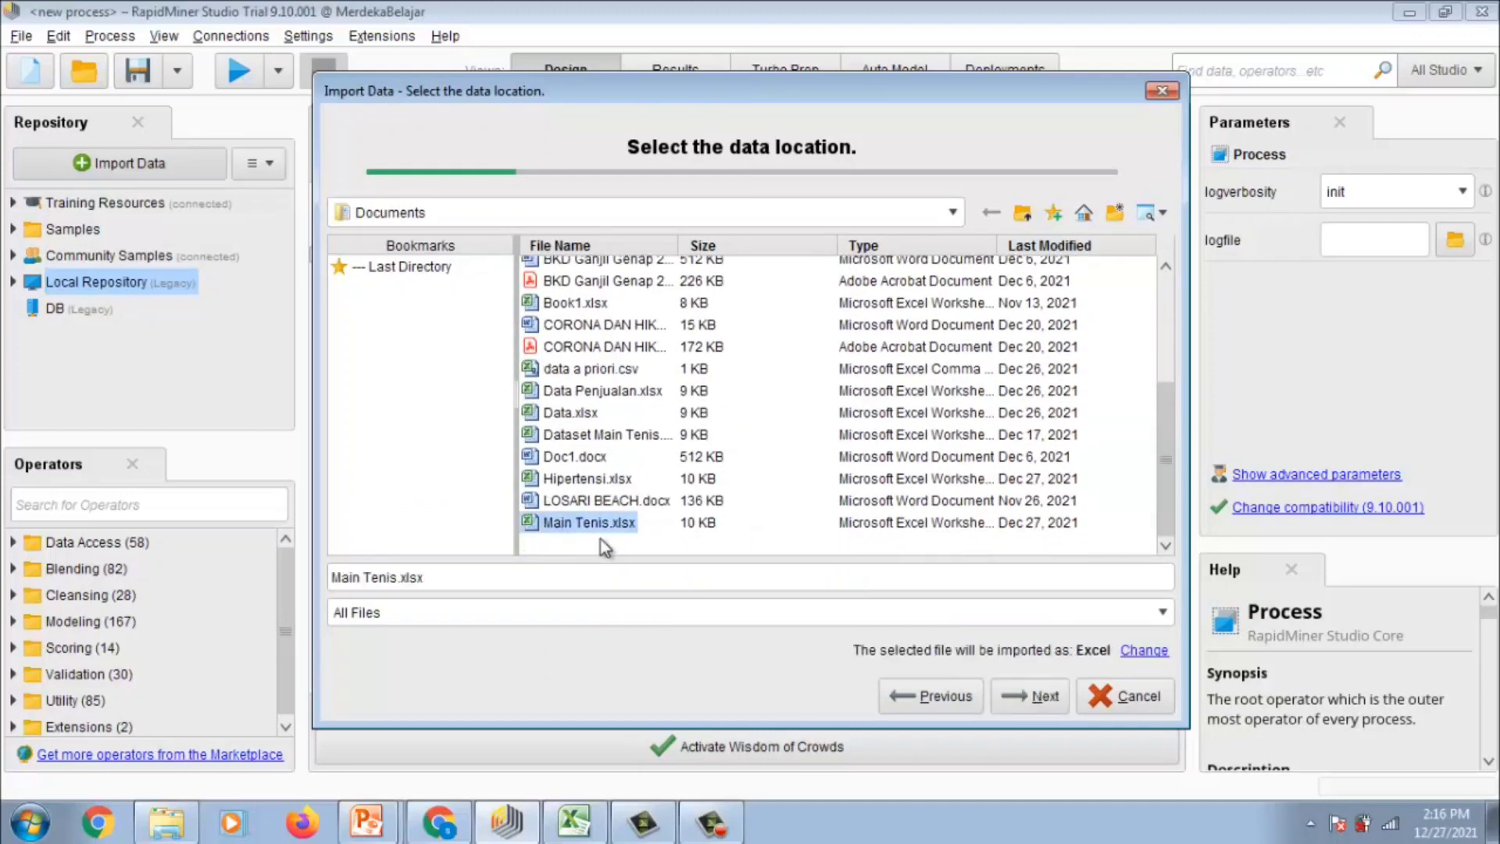
click(1029, 699)
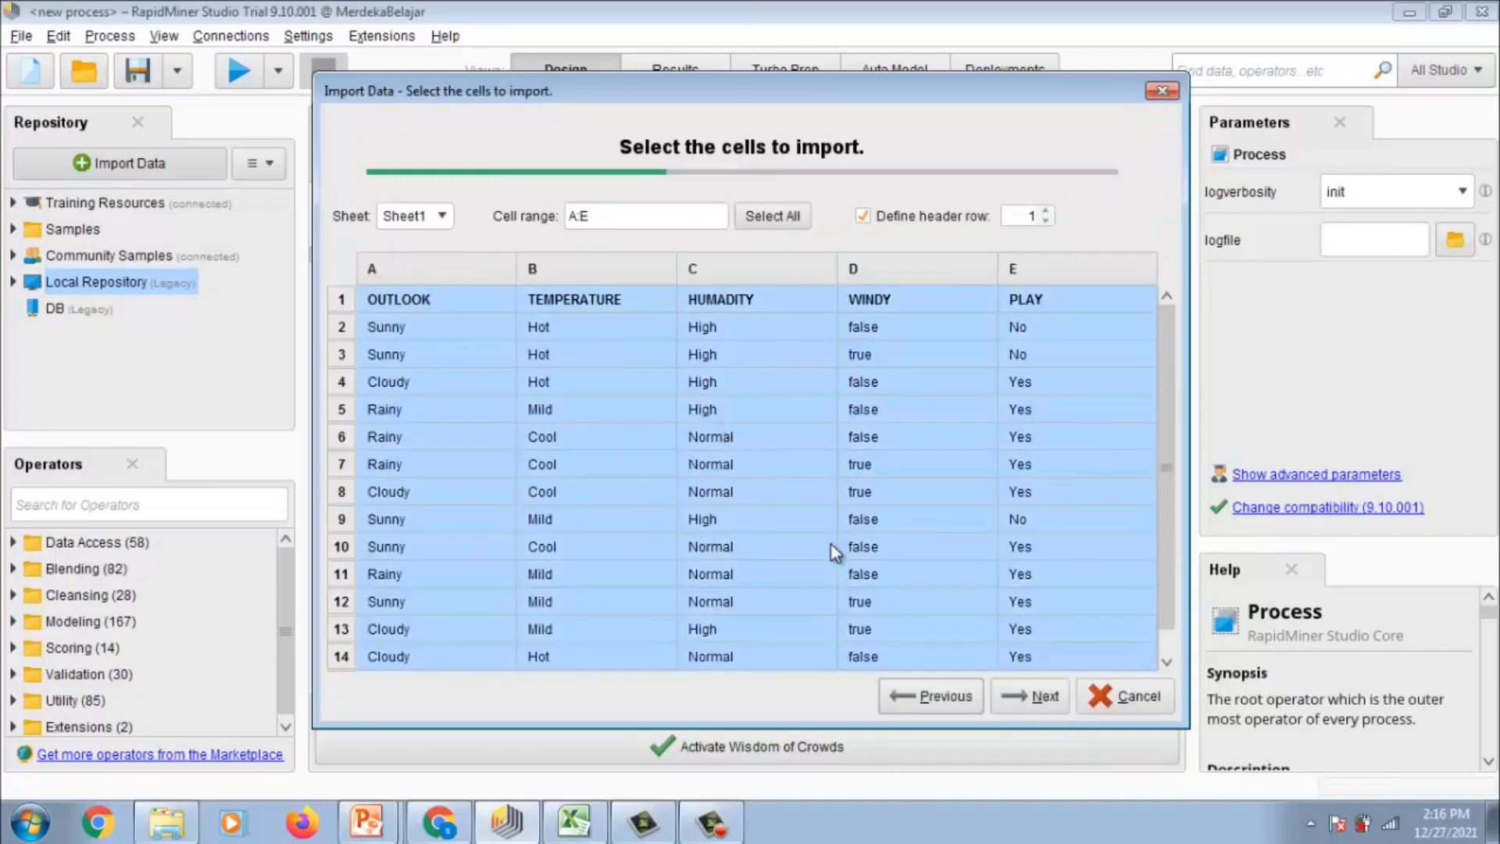
Import Sheet1 columns A:E with header row 1, keep the polynominal column types, and store the data as Main Tenis in Local Repository
click(1024, 701)
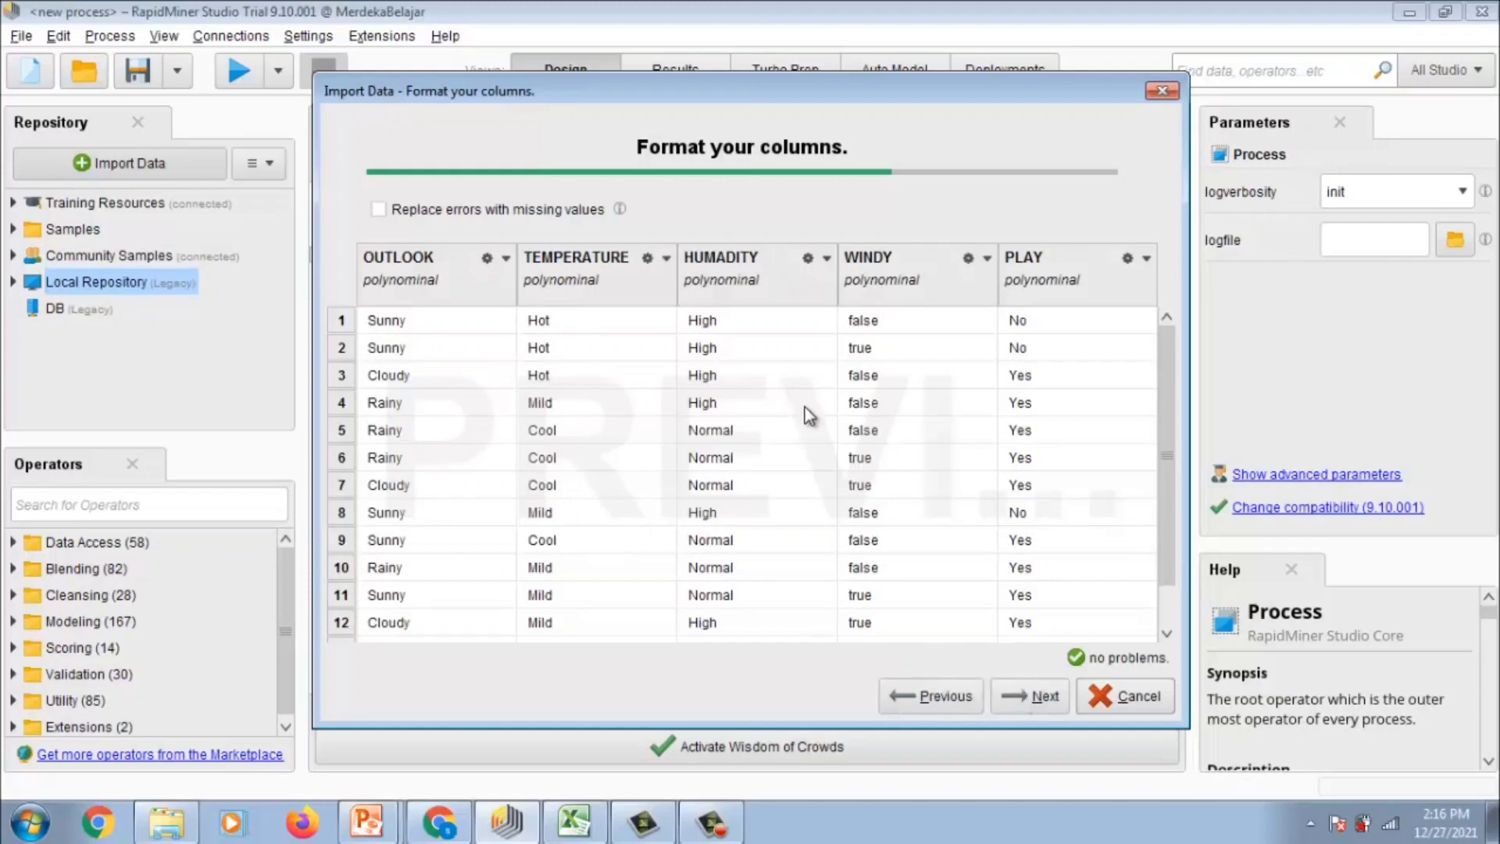
click(504, 260)
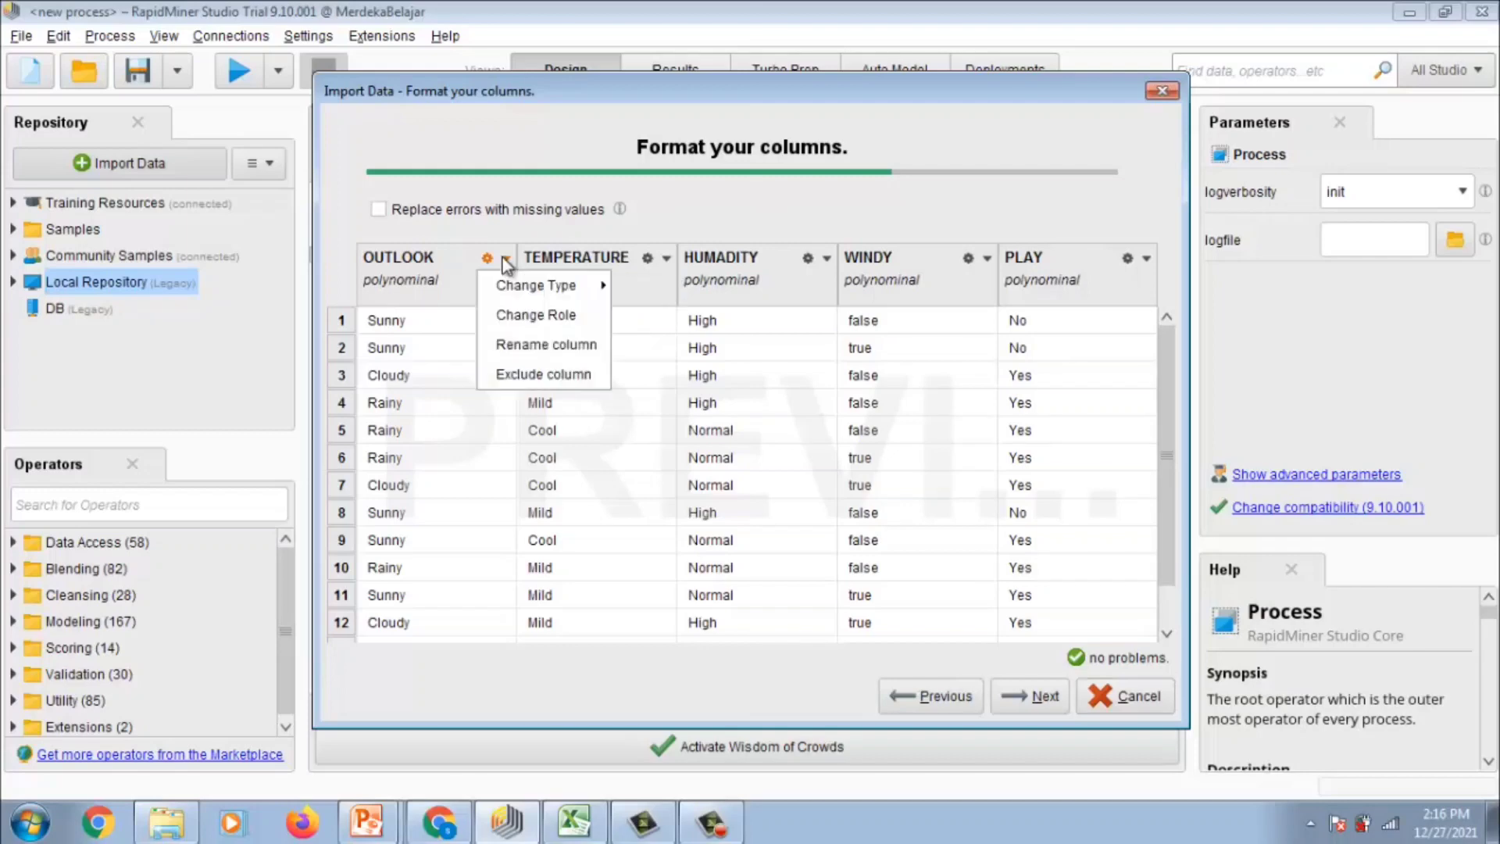
mouse_move(520, 286)
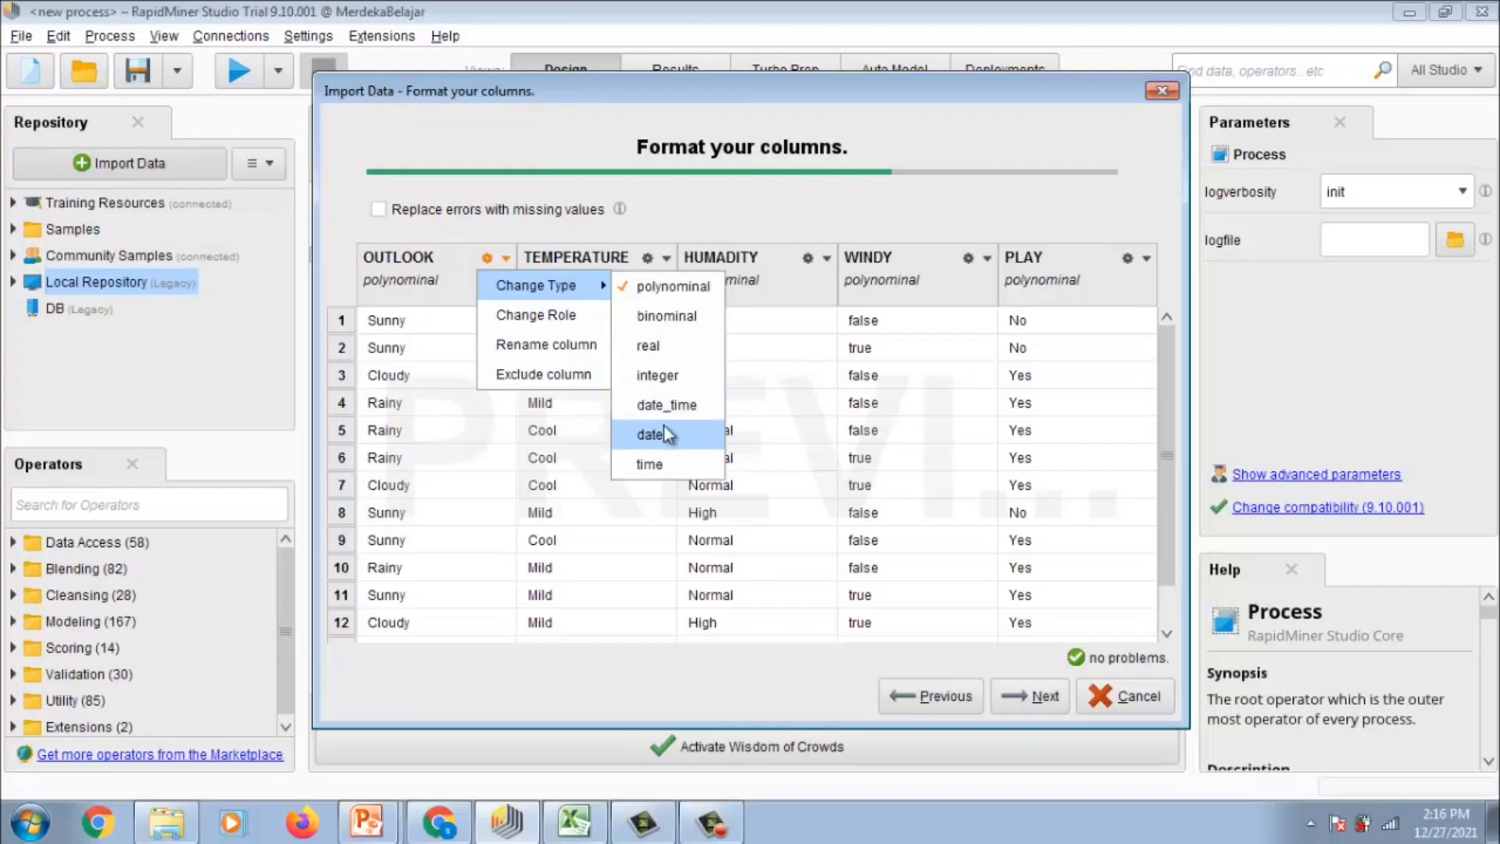
click(531, 230)
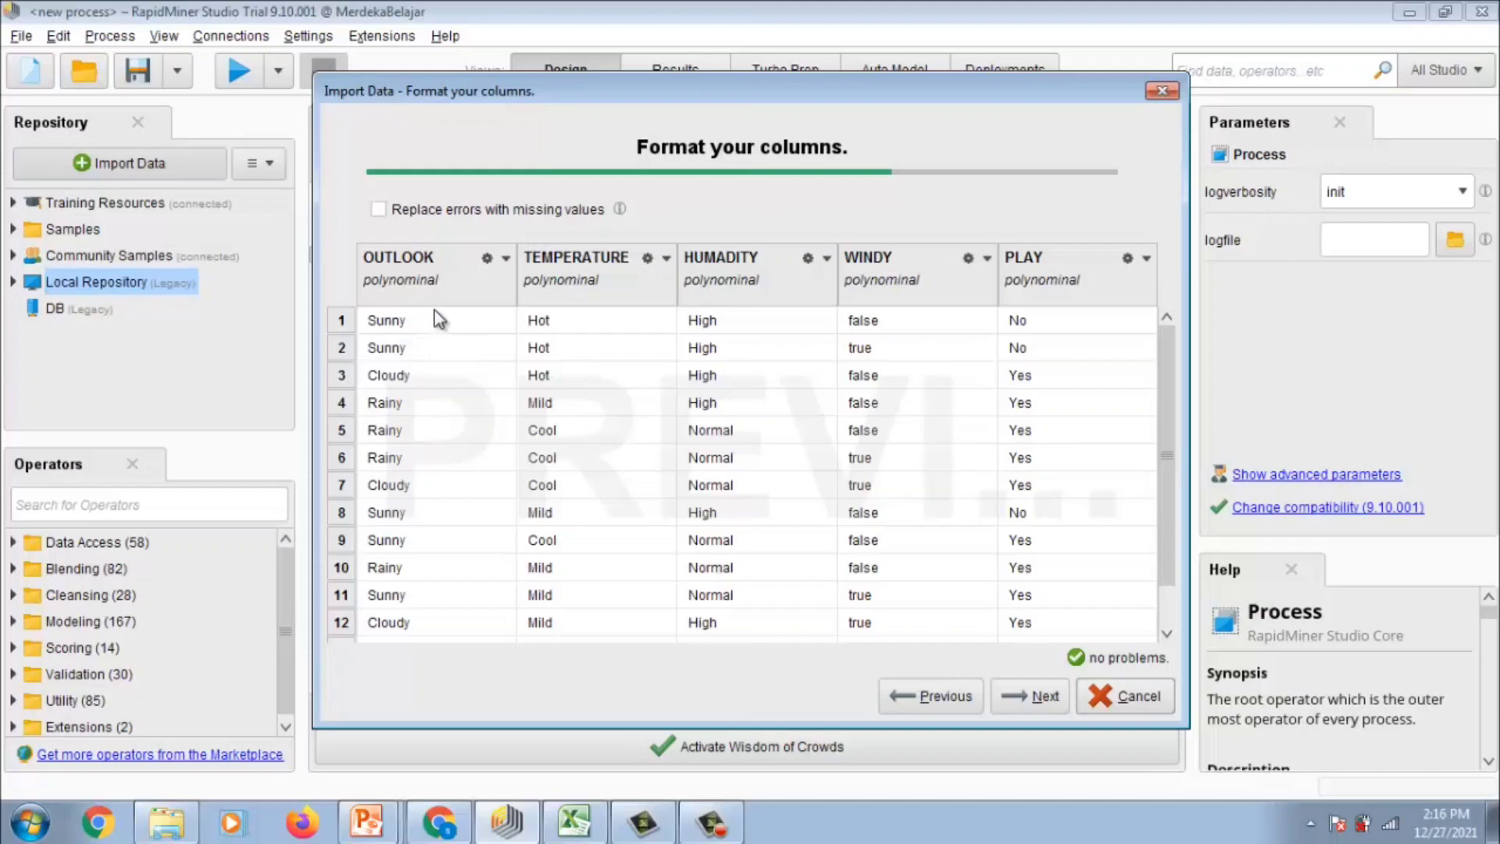
click(1026, 698)
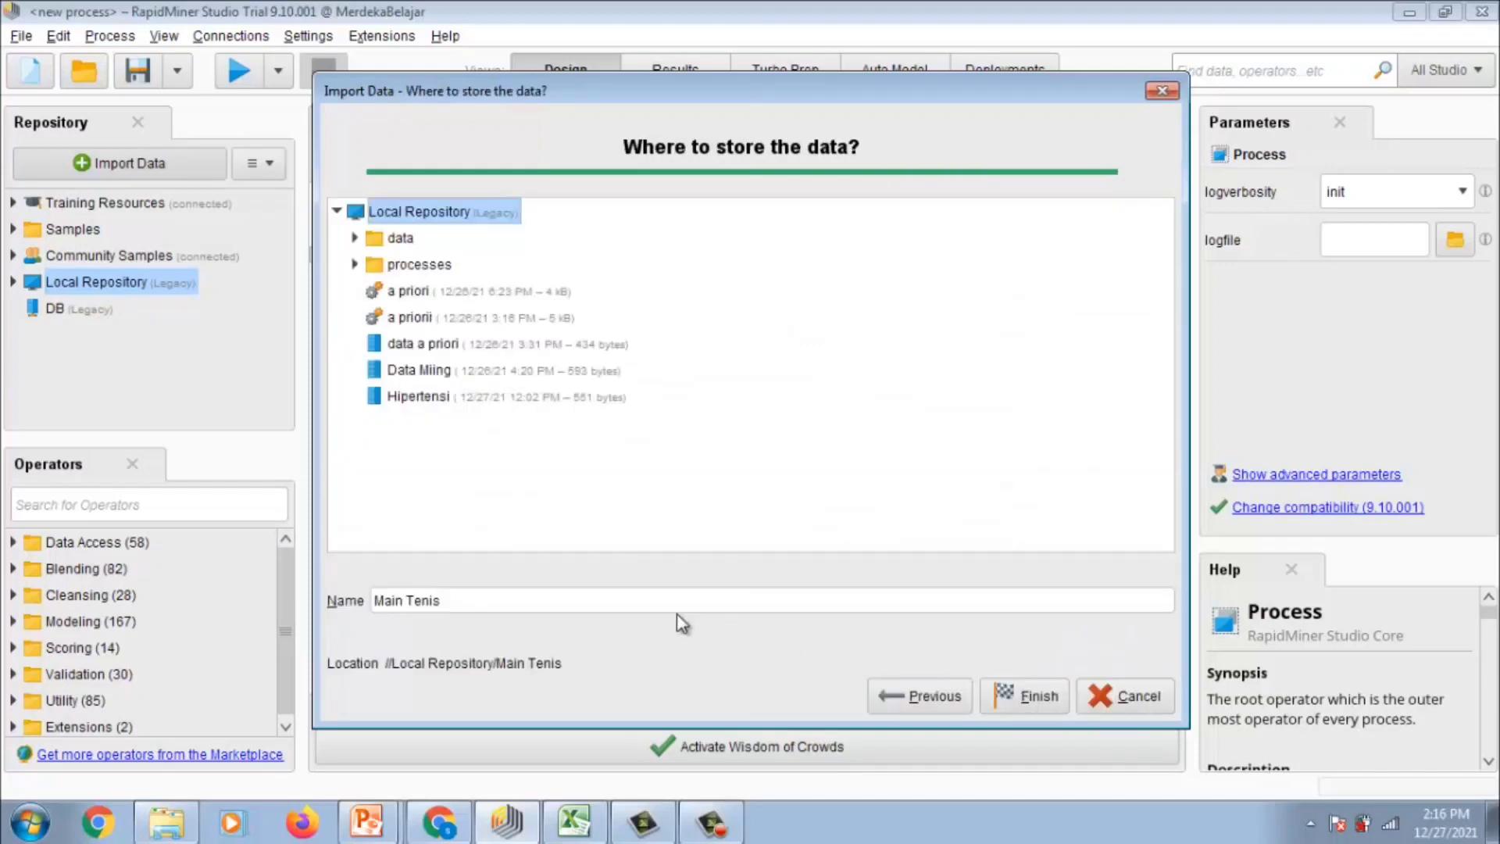
click(1030, 697)
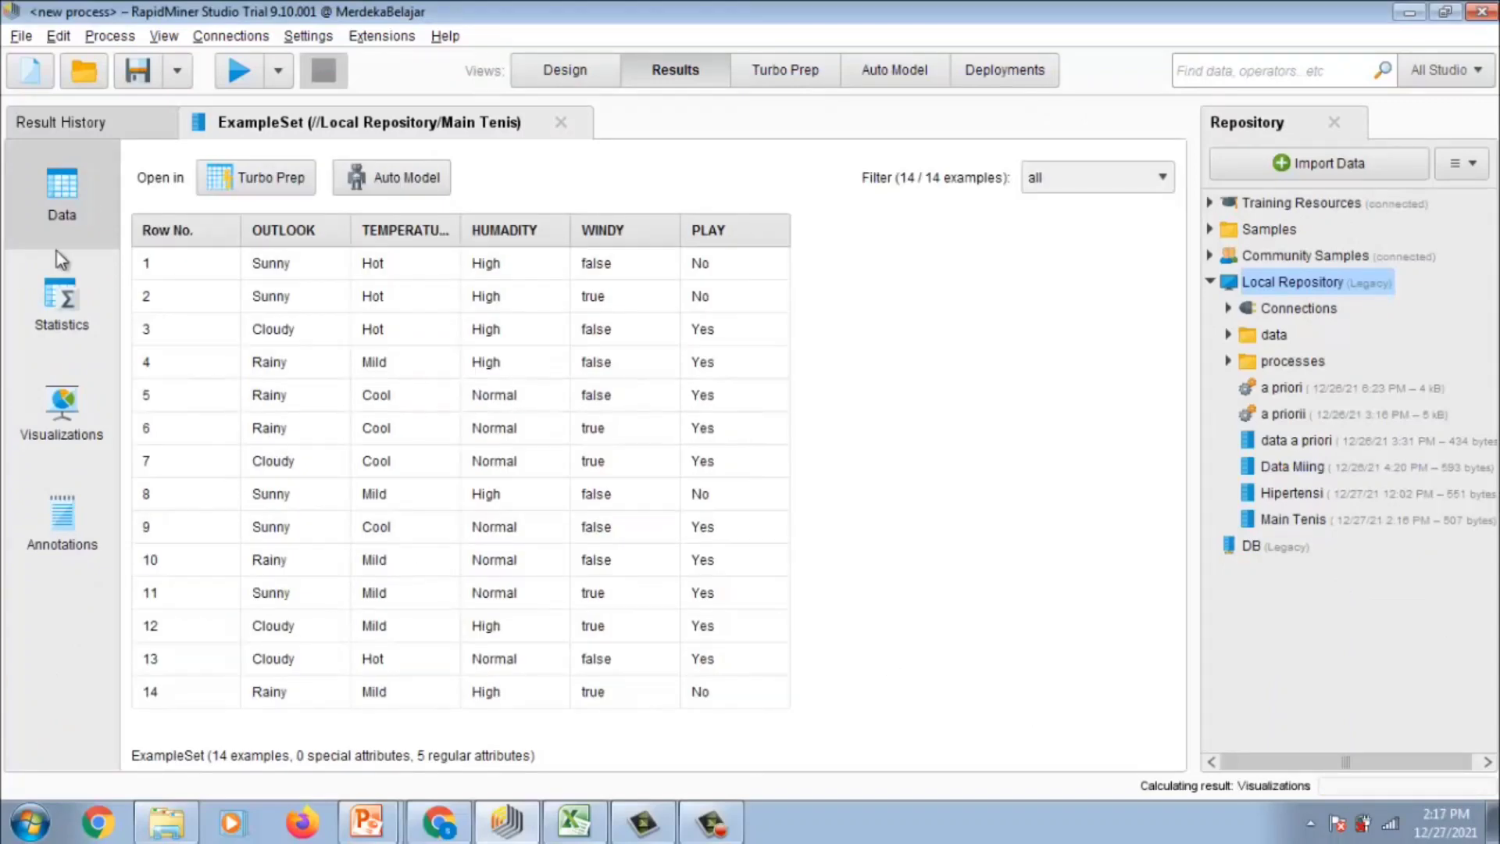
Review the attribute statistics of the imported Main Tenis example set
click(84, 307)
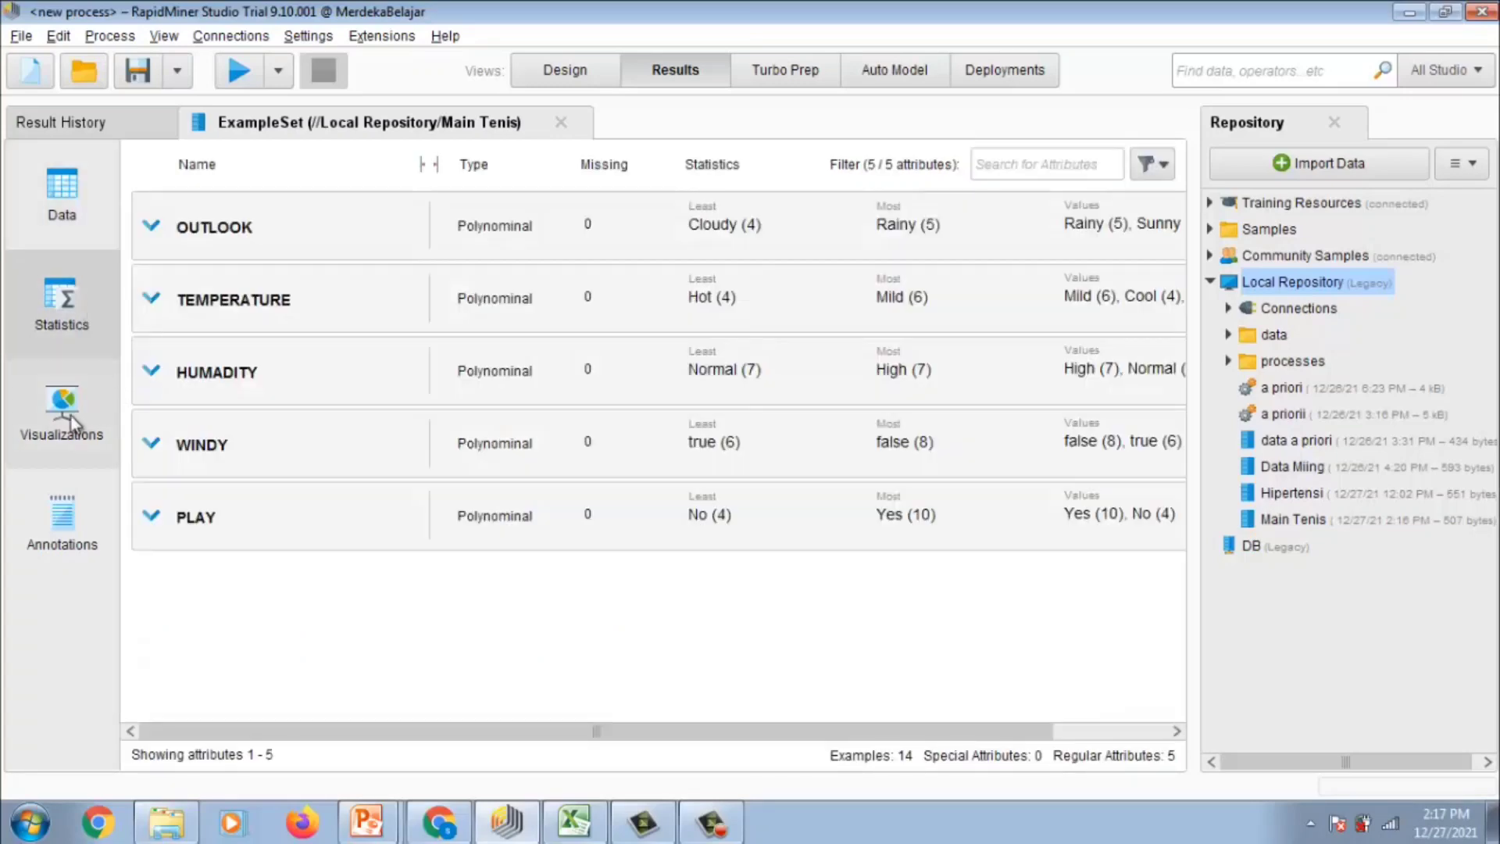
click(69, 416)
click(62, 318)
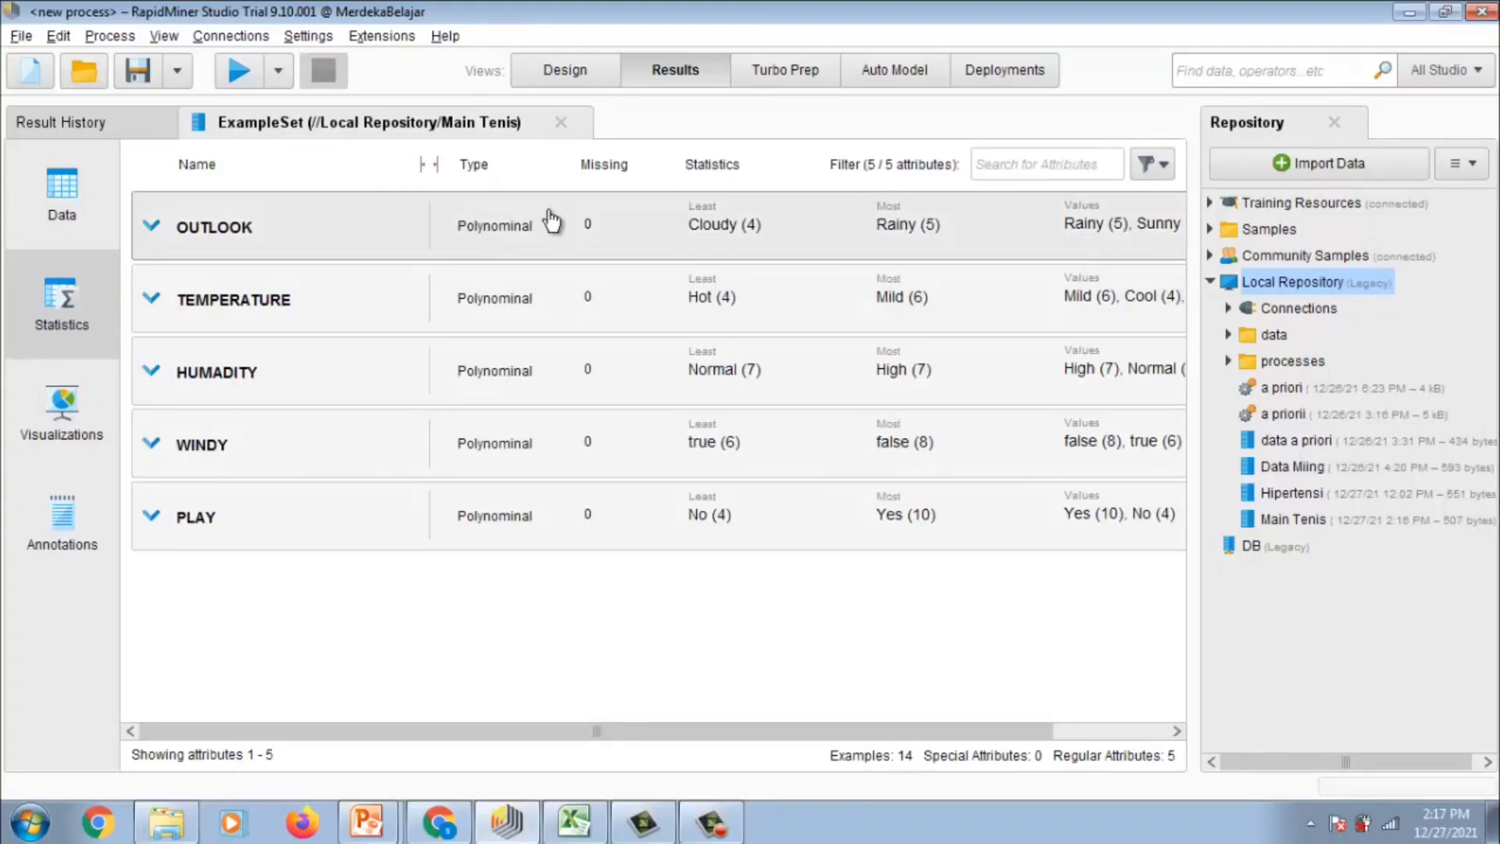
Return to the process design and add the Main Tenis data set from Local Repository to the empty process
click(561, 76)
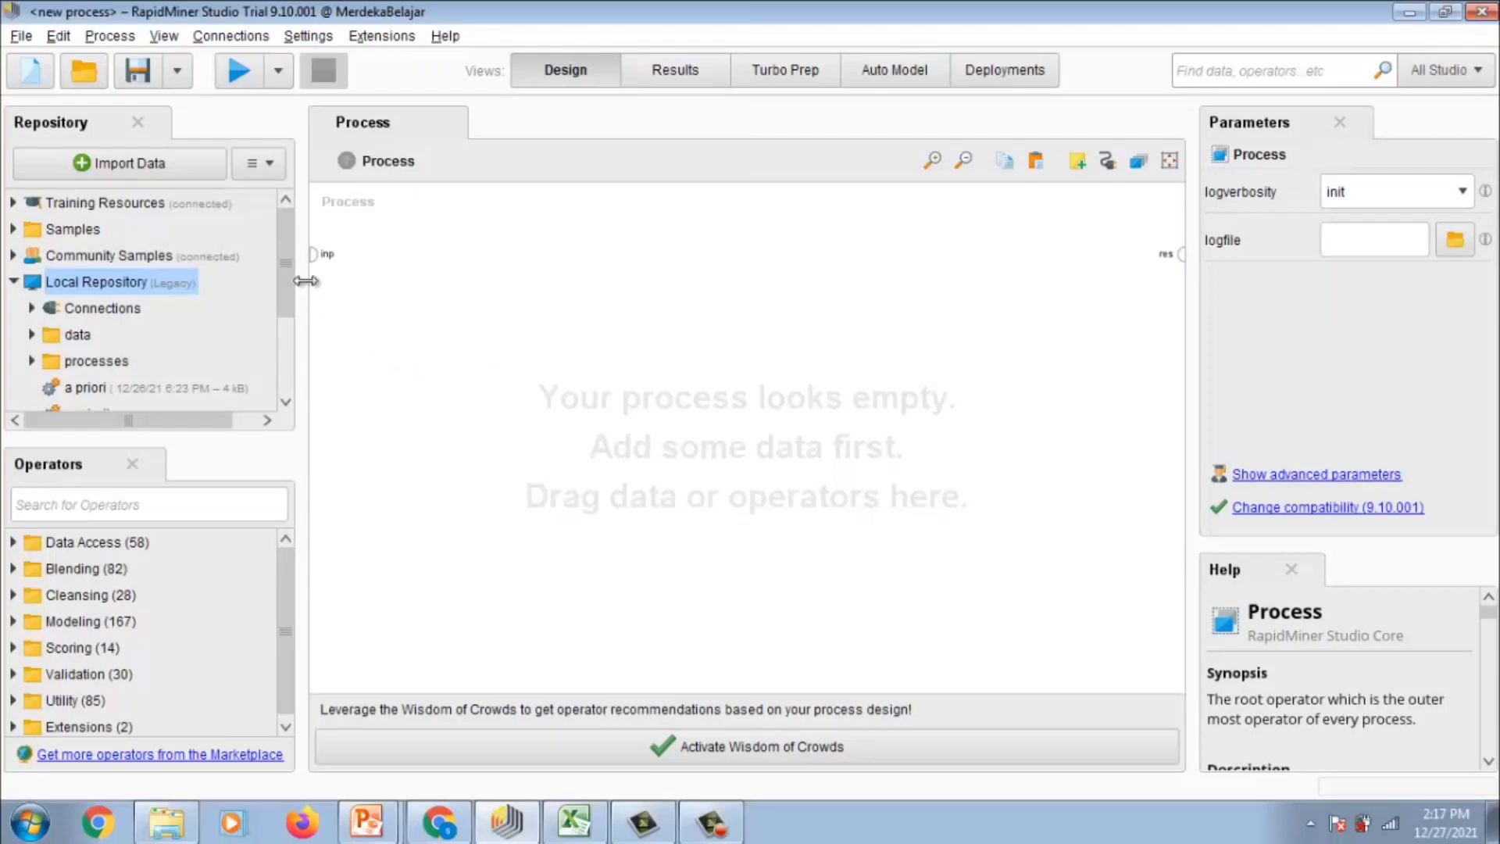
drag(291, 296, 288, 396)
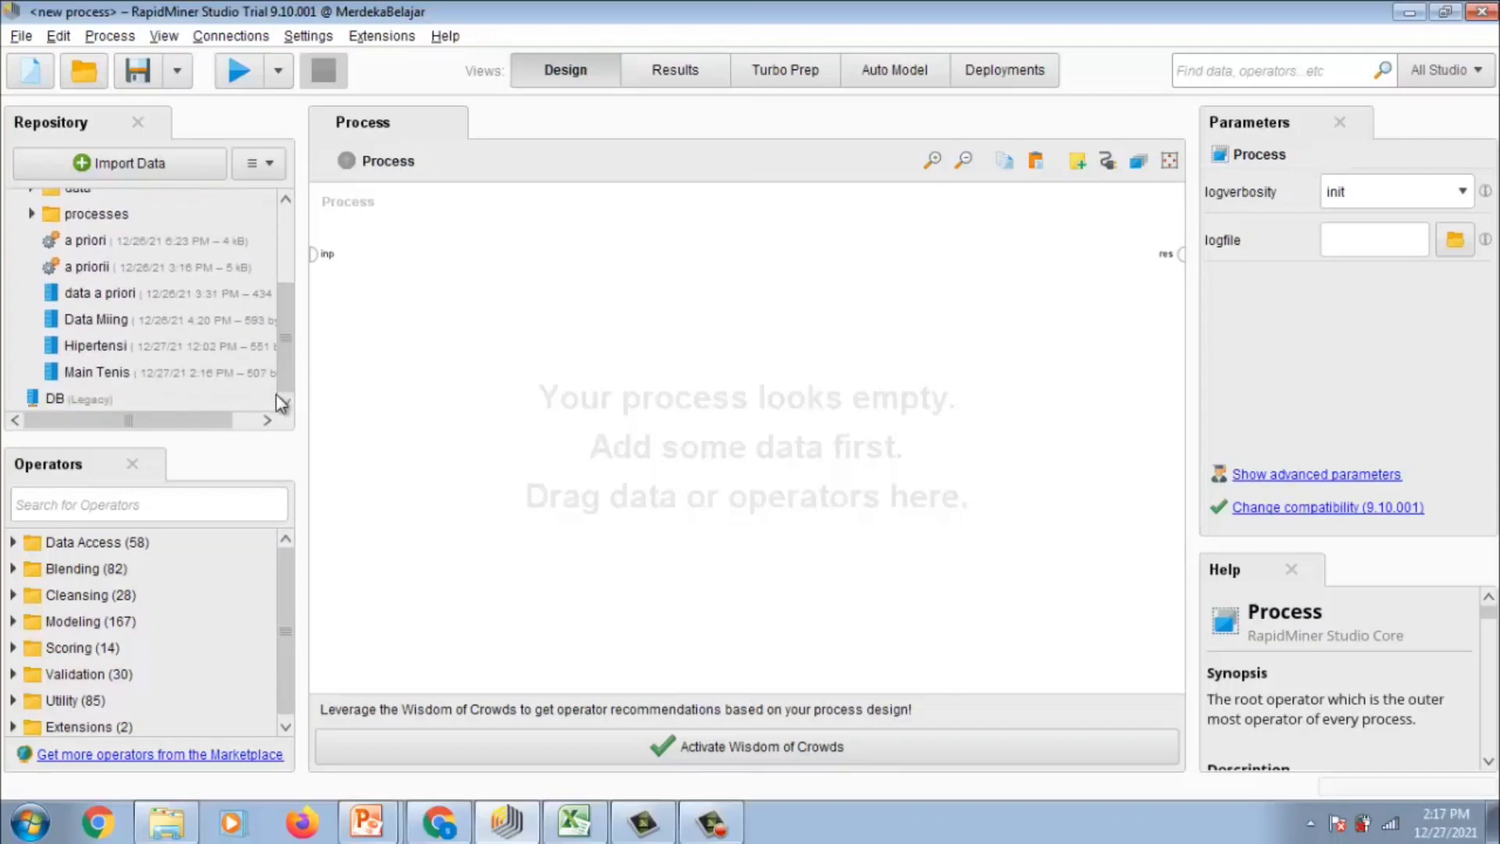
click(87, 373)
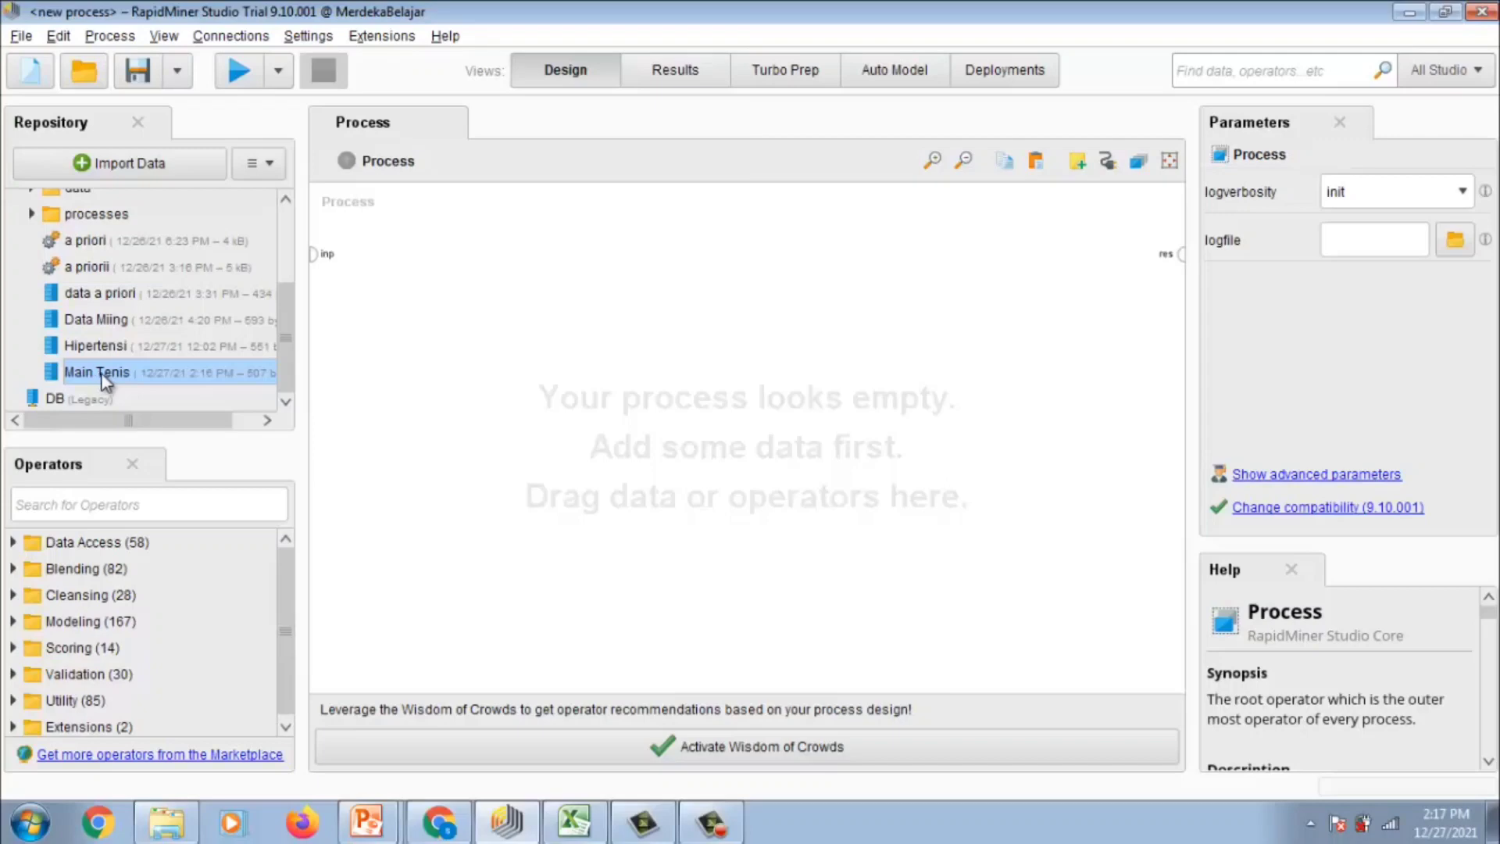
drag(105, 380, 323, 320)
drag(425, 285, 543, 317)
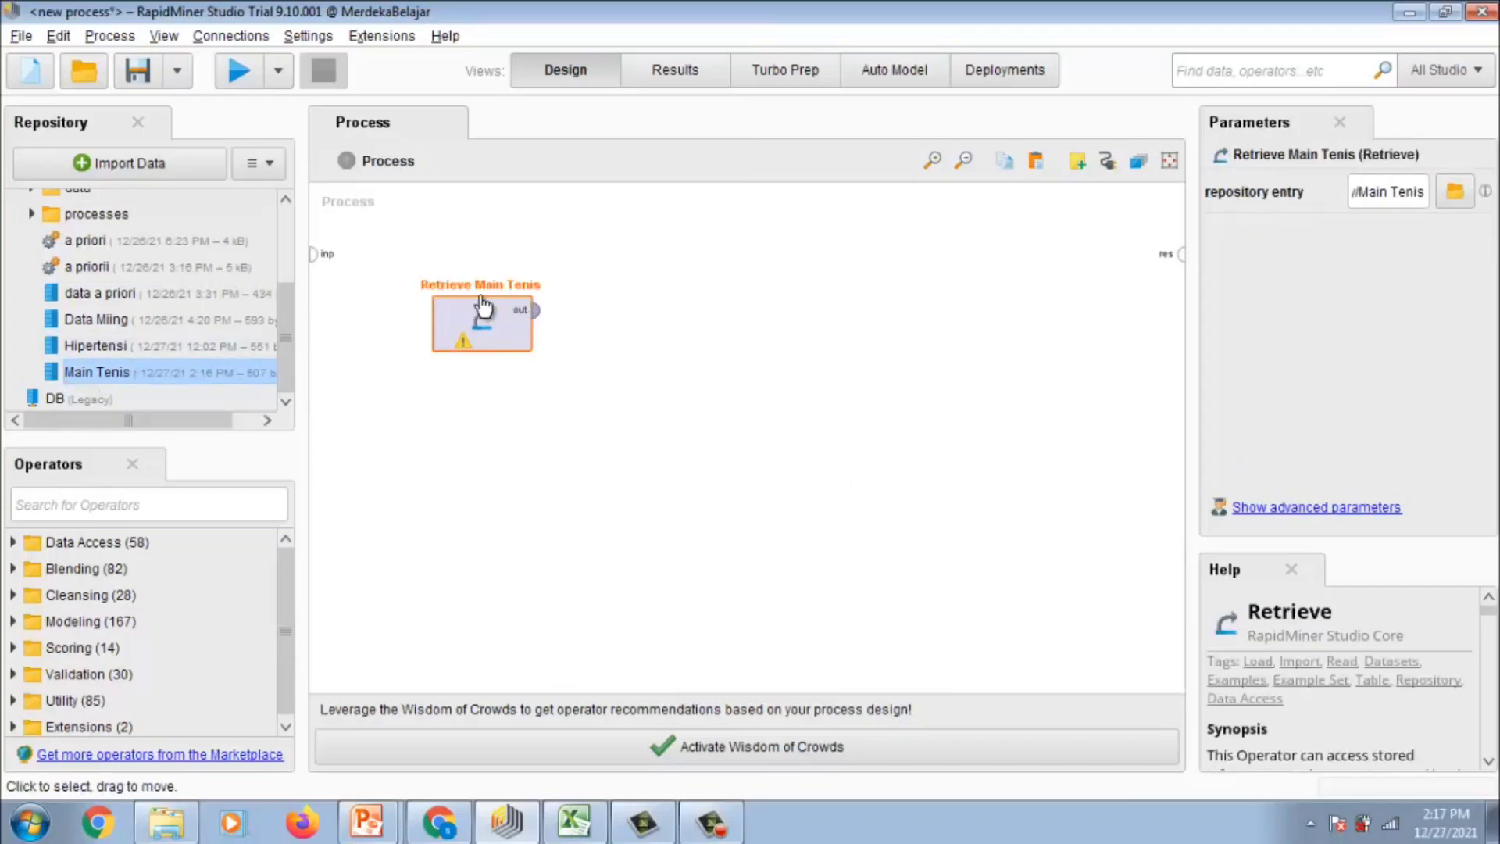
Find the Set Role operator and place it to the right of Retrieve Main Tenis, leaving a gap between them
click(150, 507)
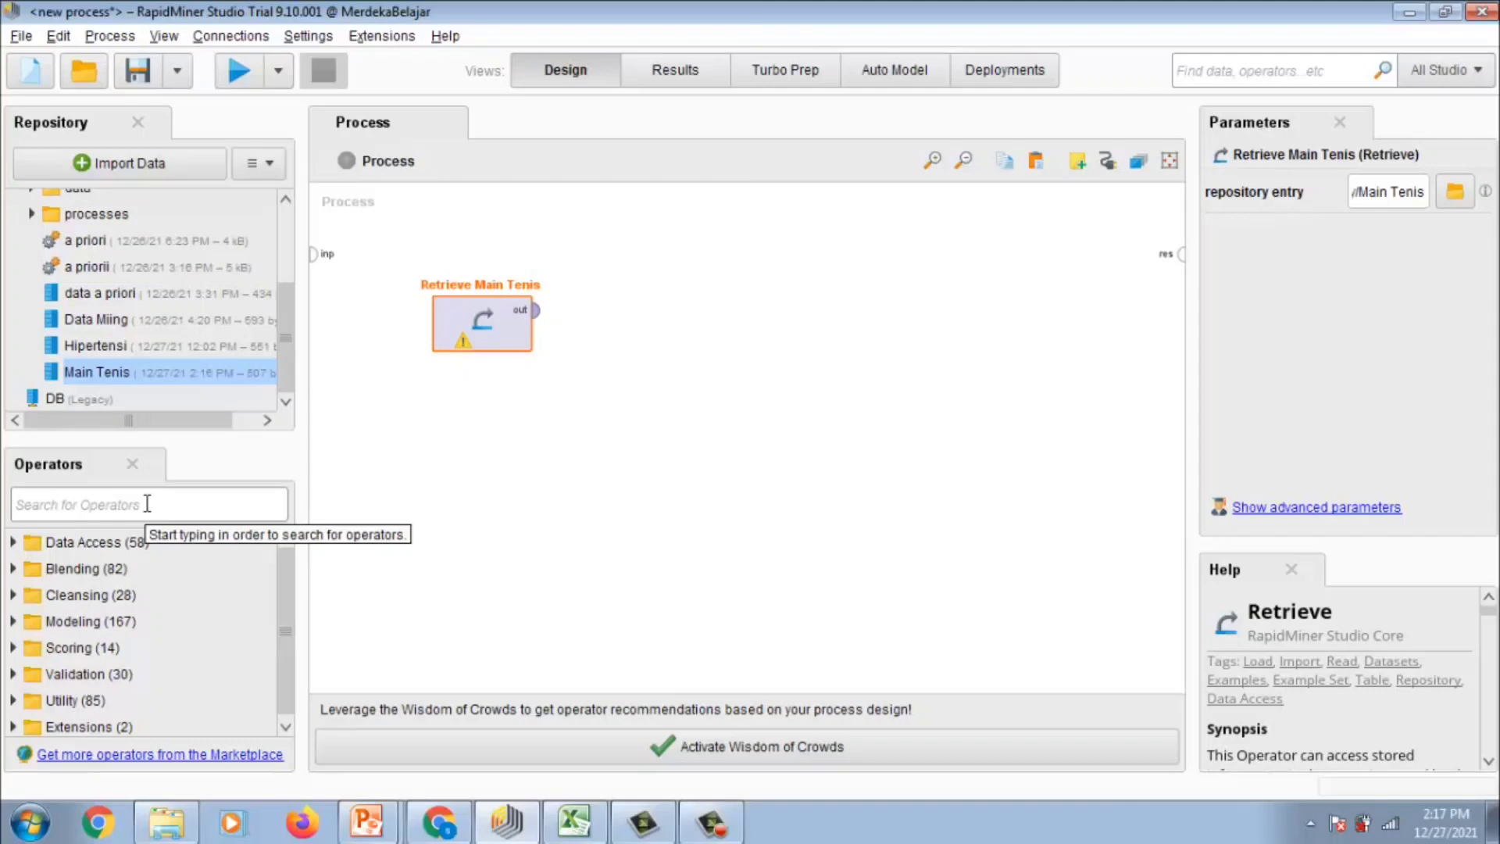
text(set)
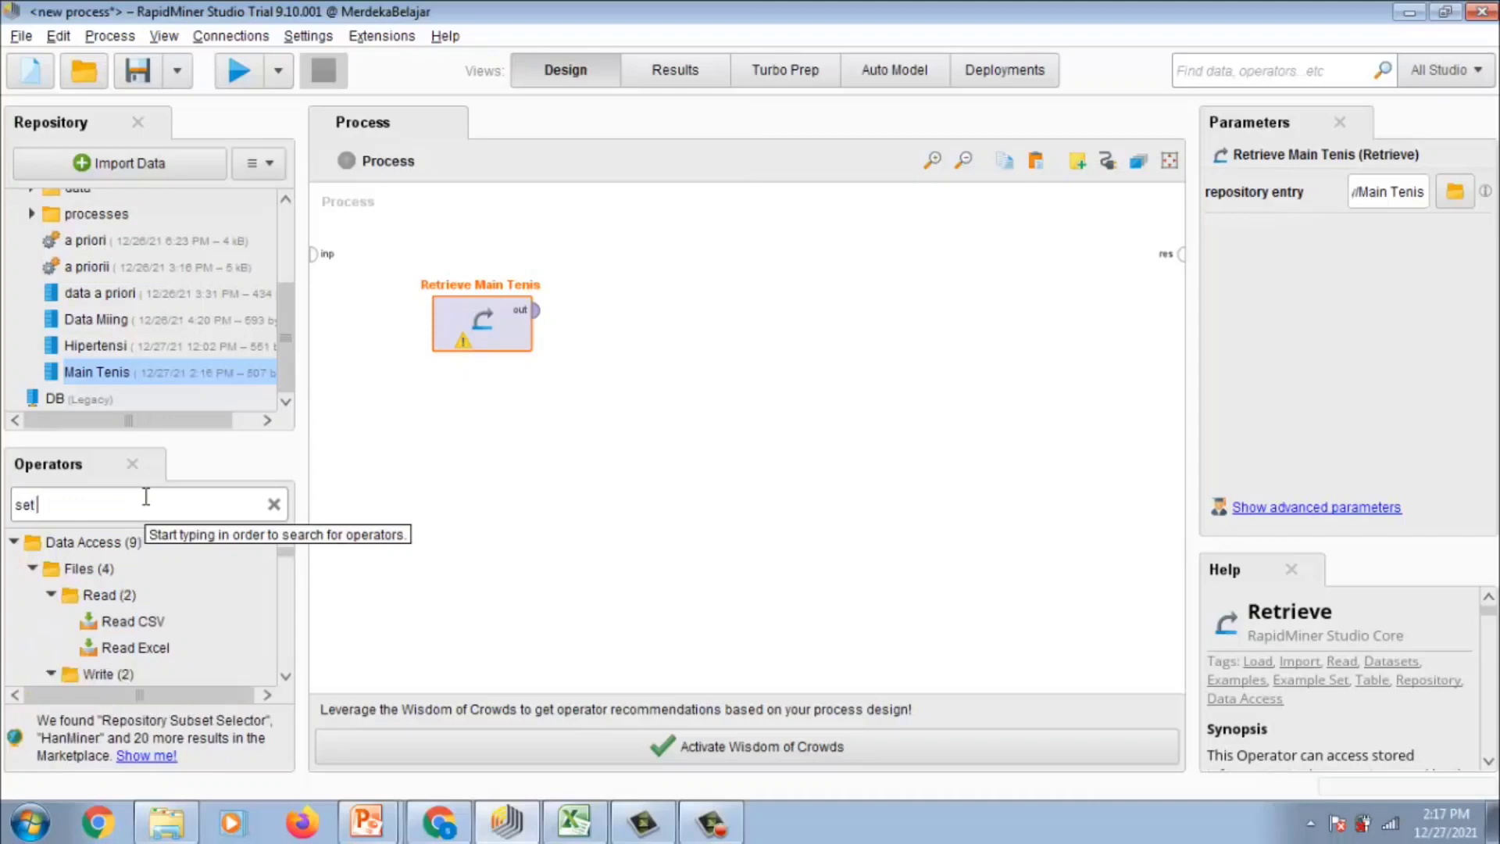
text( ro)
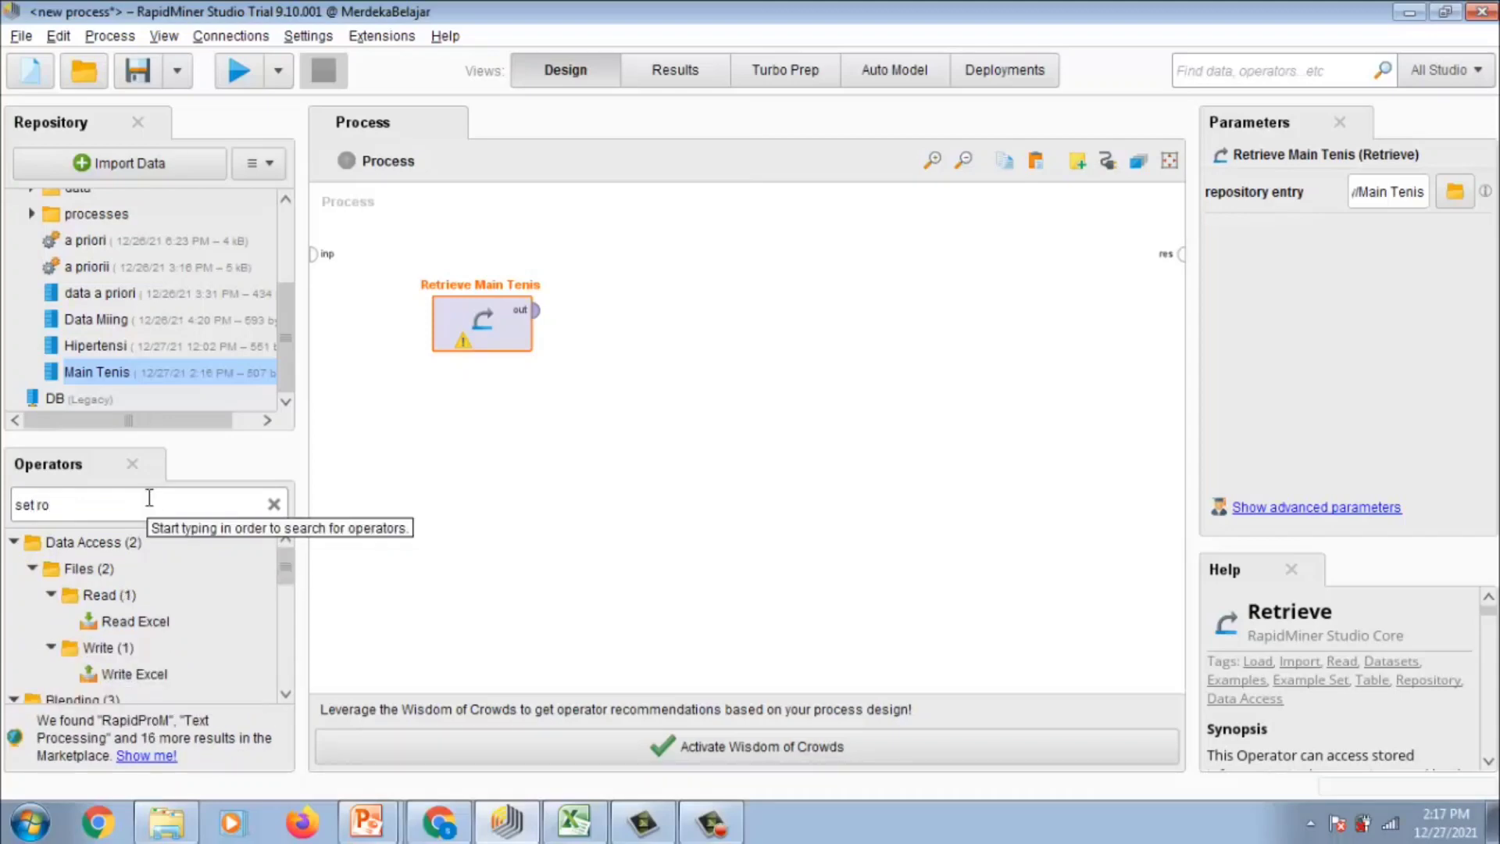
text(le)
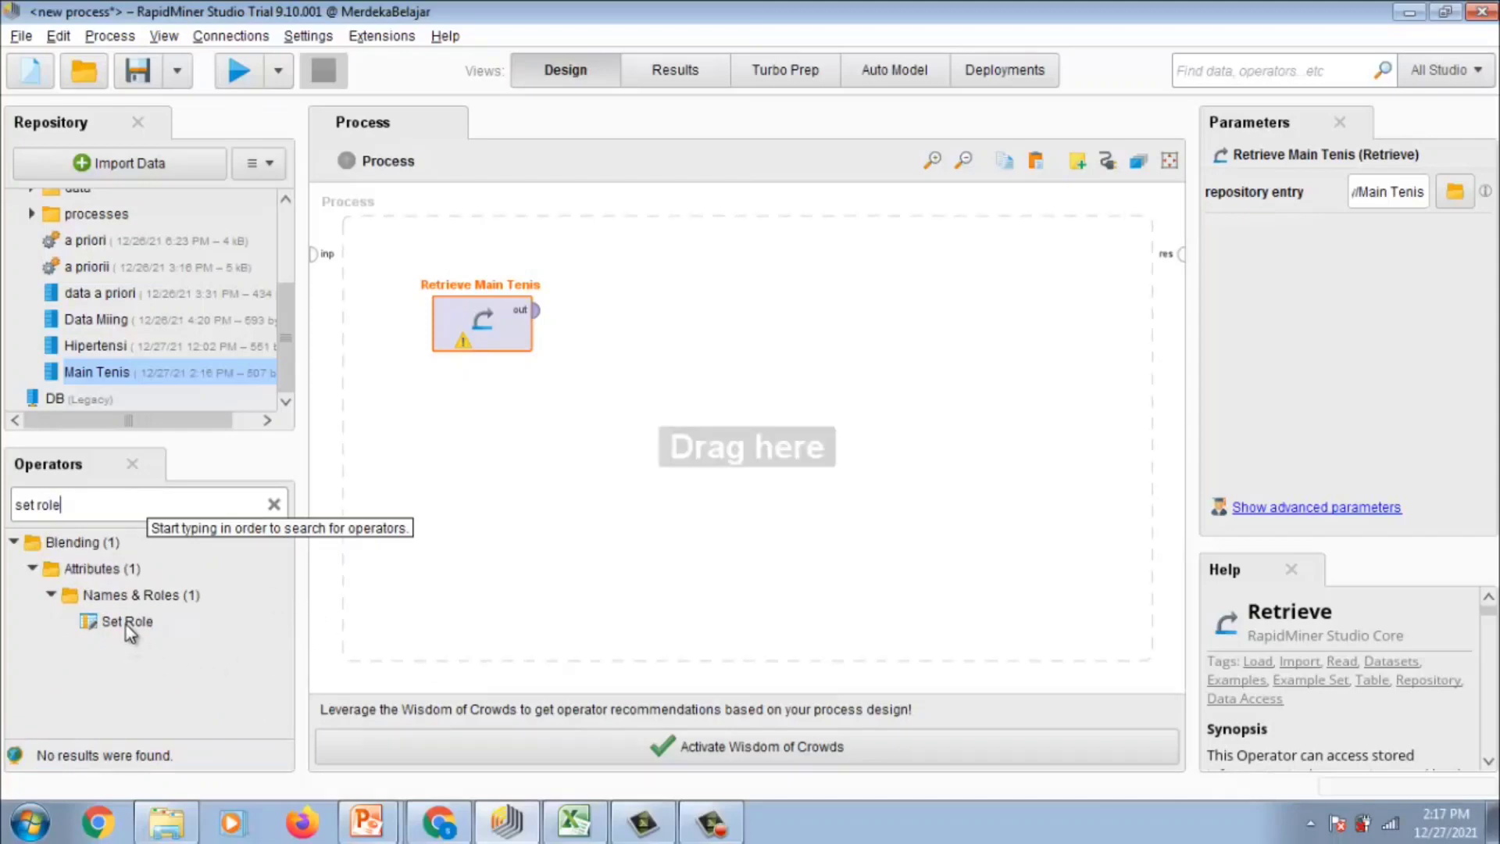
drag(125, 624, 647, 316)
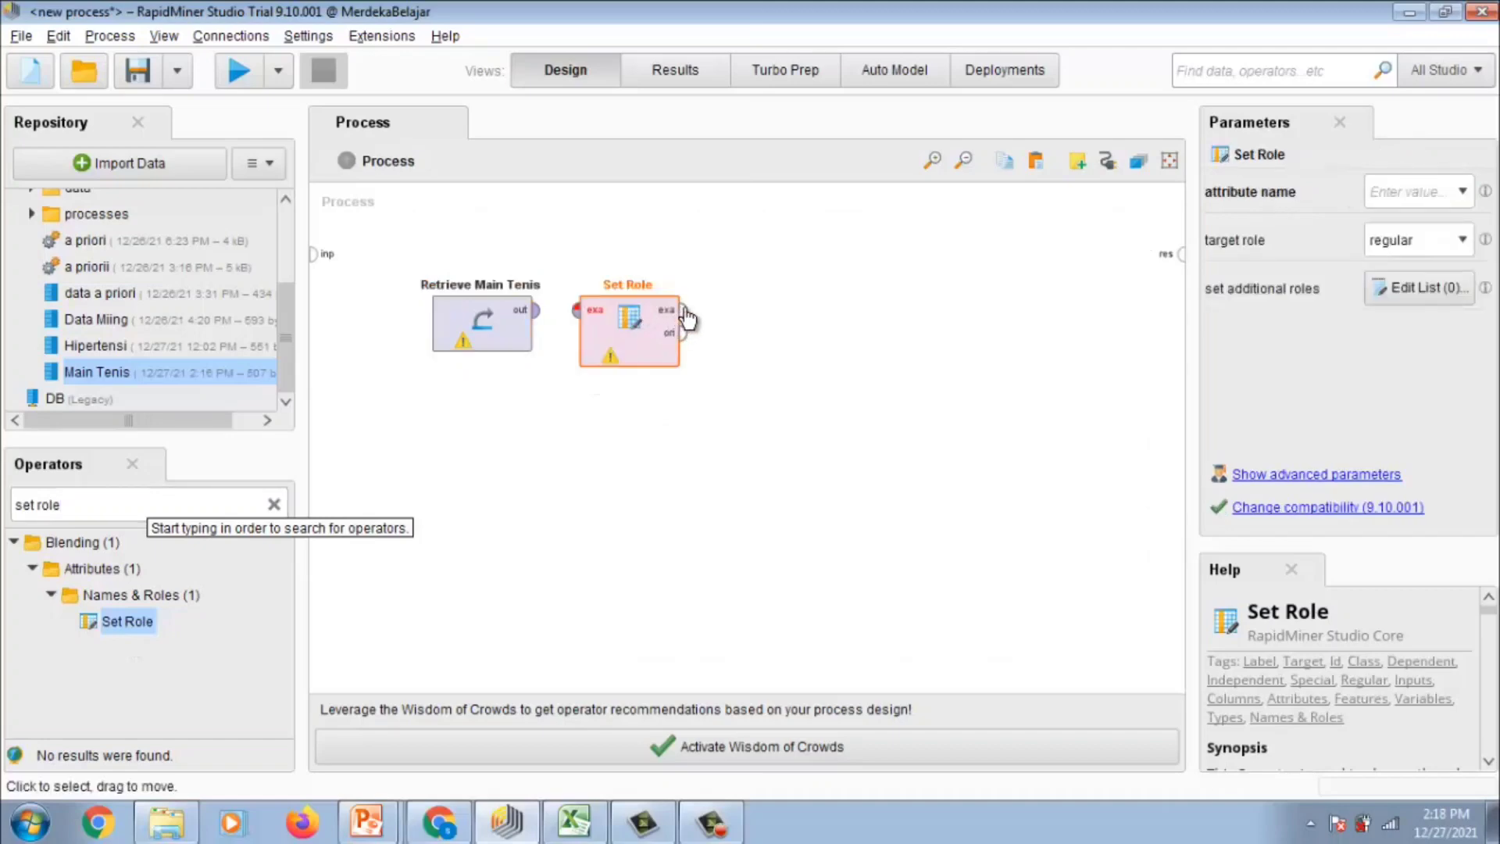
click(684, 311)
click(626, 332)
drag(660, 321, 678, 352)
Connect the output of Retrieve Main Tenis to the example set input of Set Role
click(482, 324)
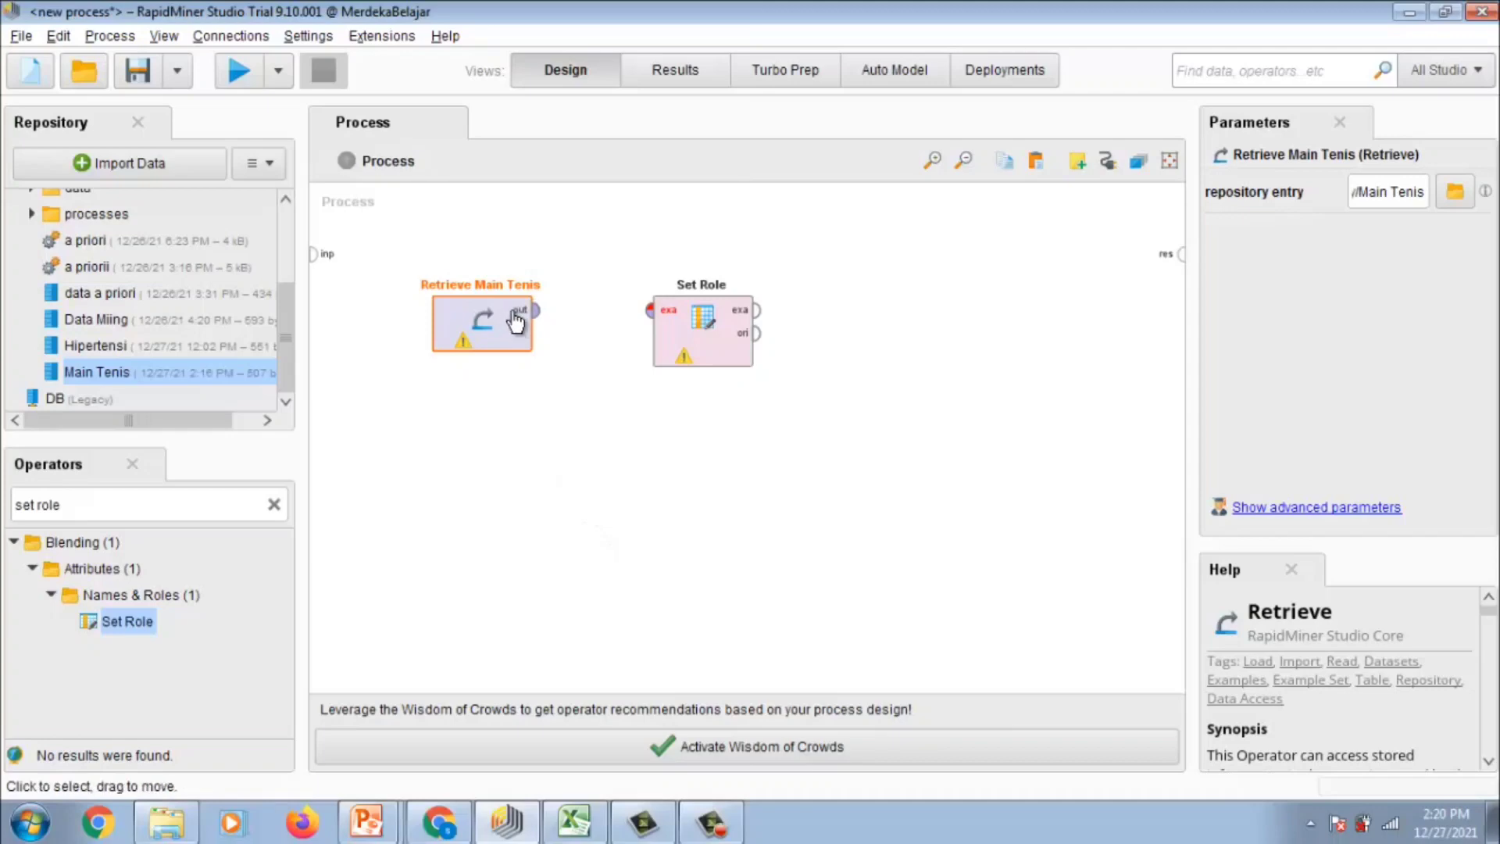
mouse_move(535, 315)
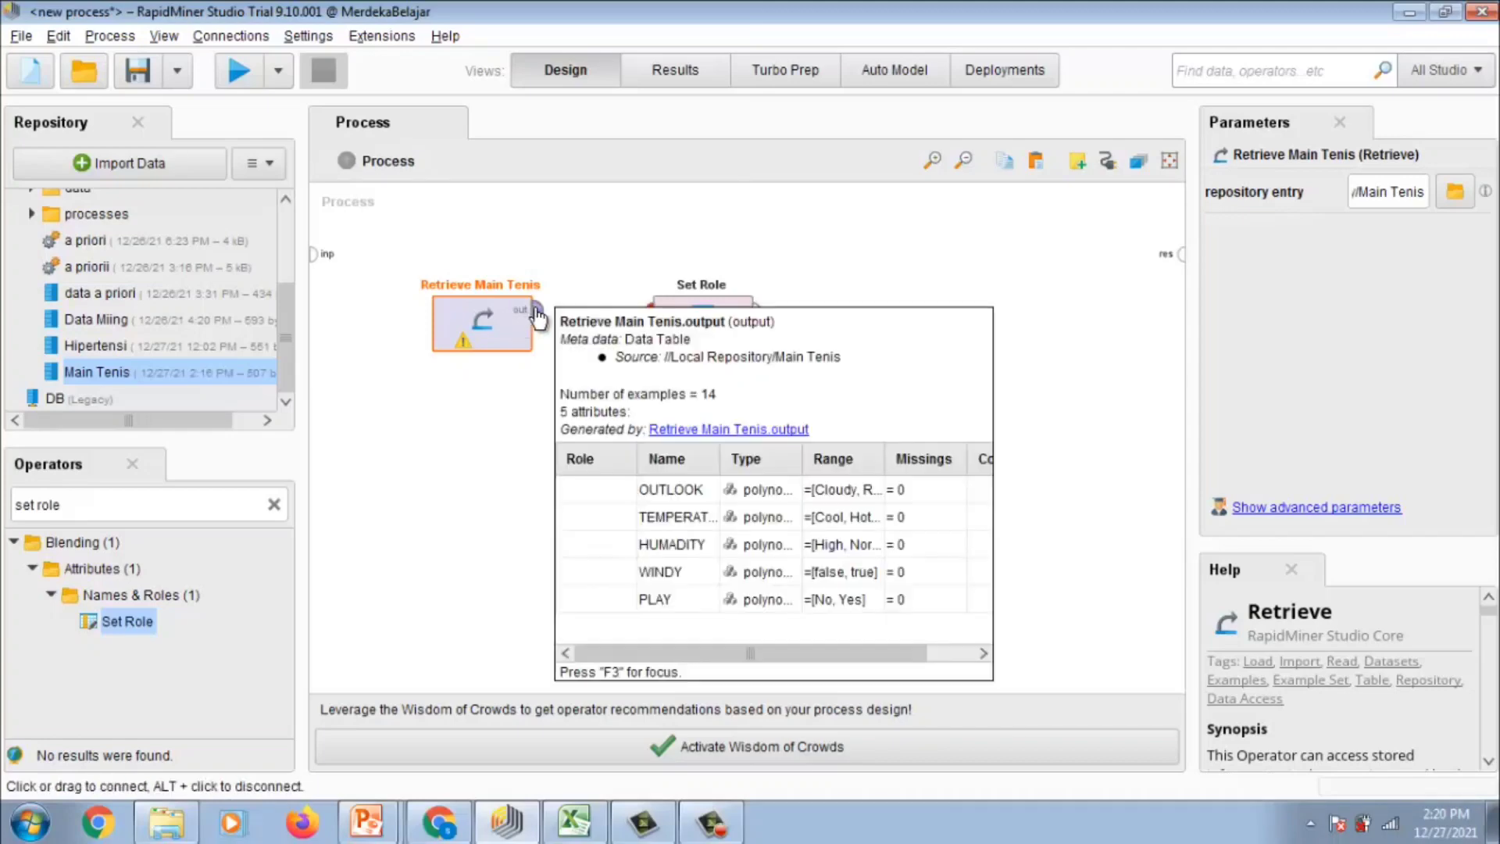
click(537, 314)
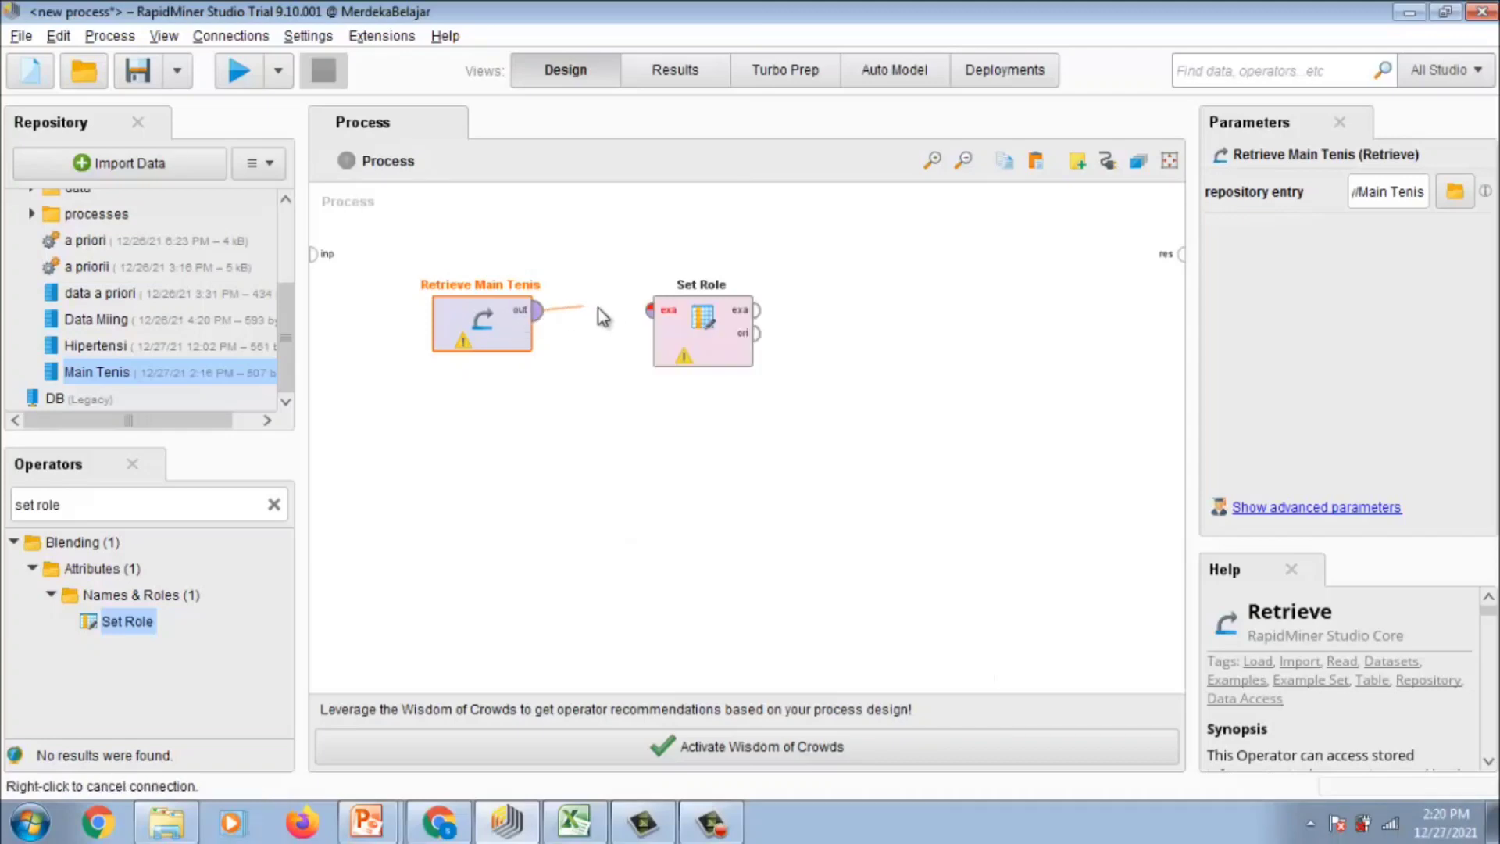
click(651, 313)
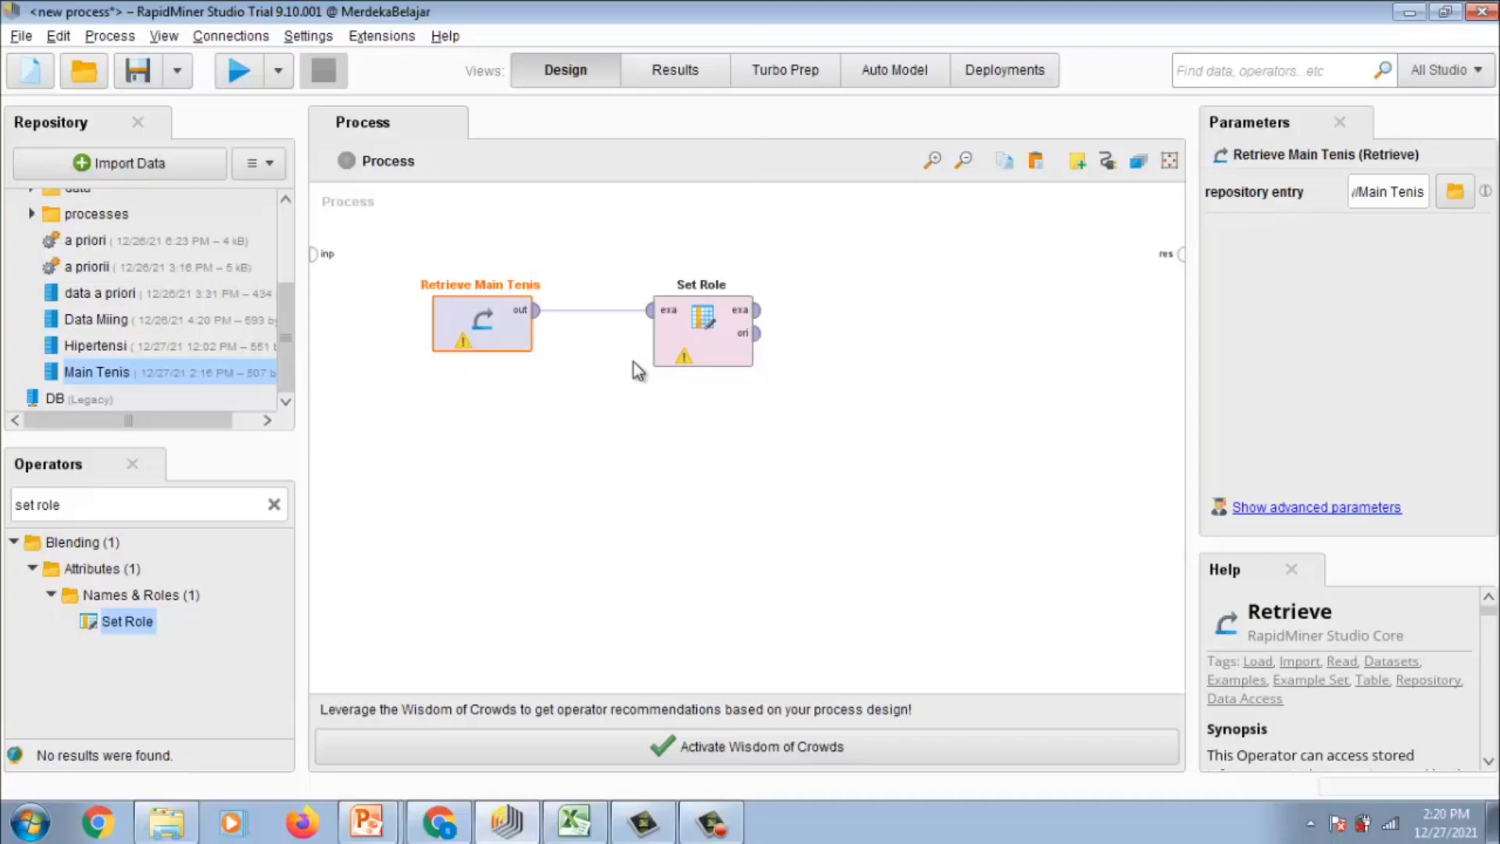
Configure the Set Role operator with attribute name PLAY and target role label
mouse_move(734, 338)
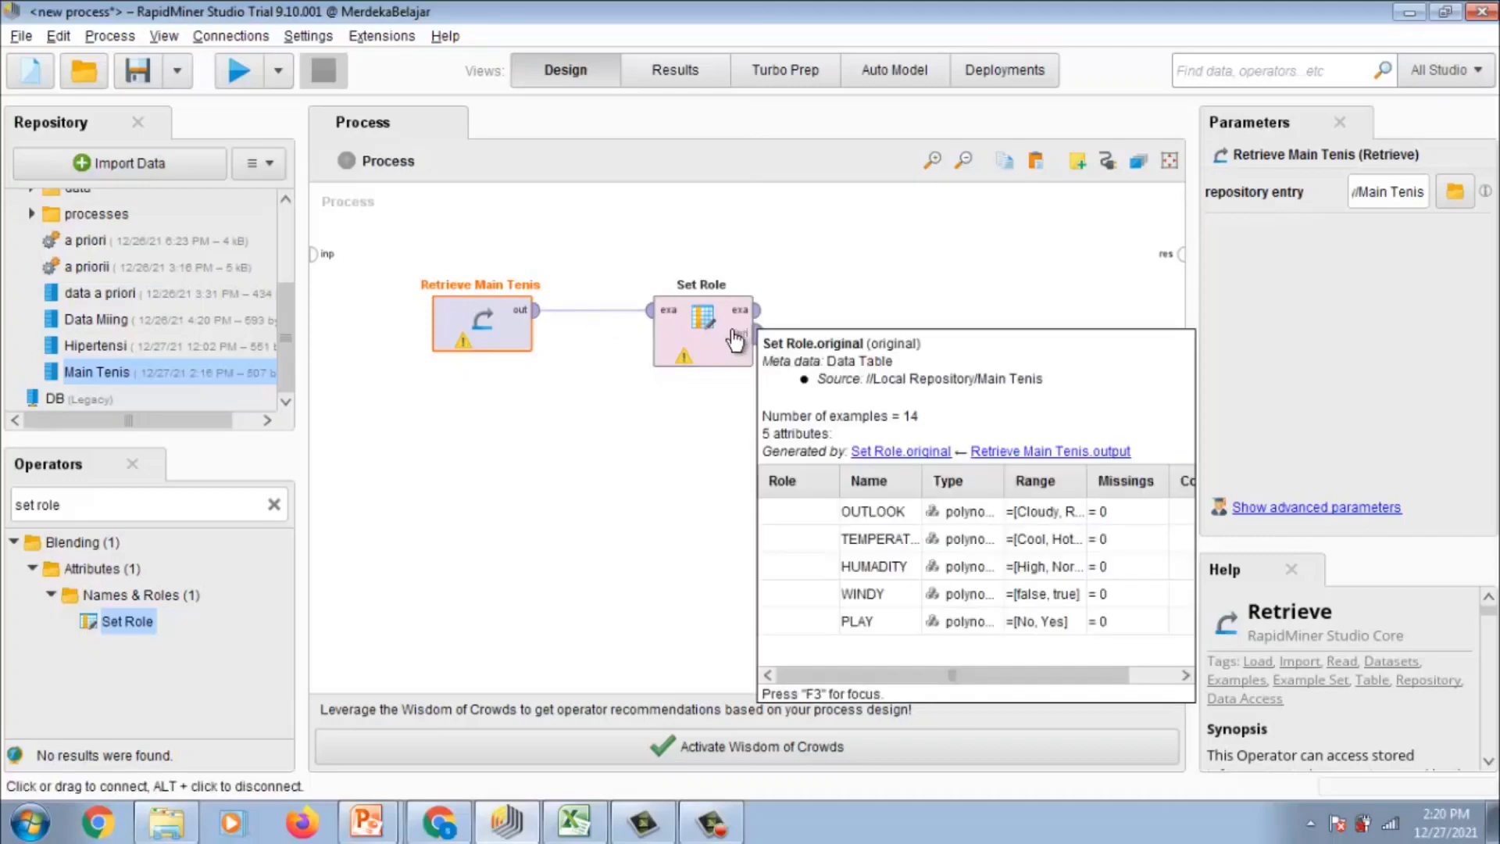
click(700, 322)
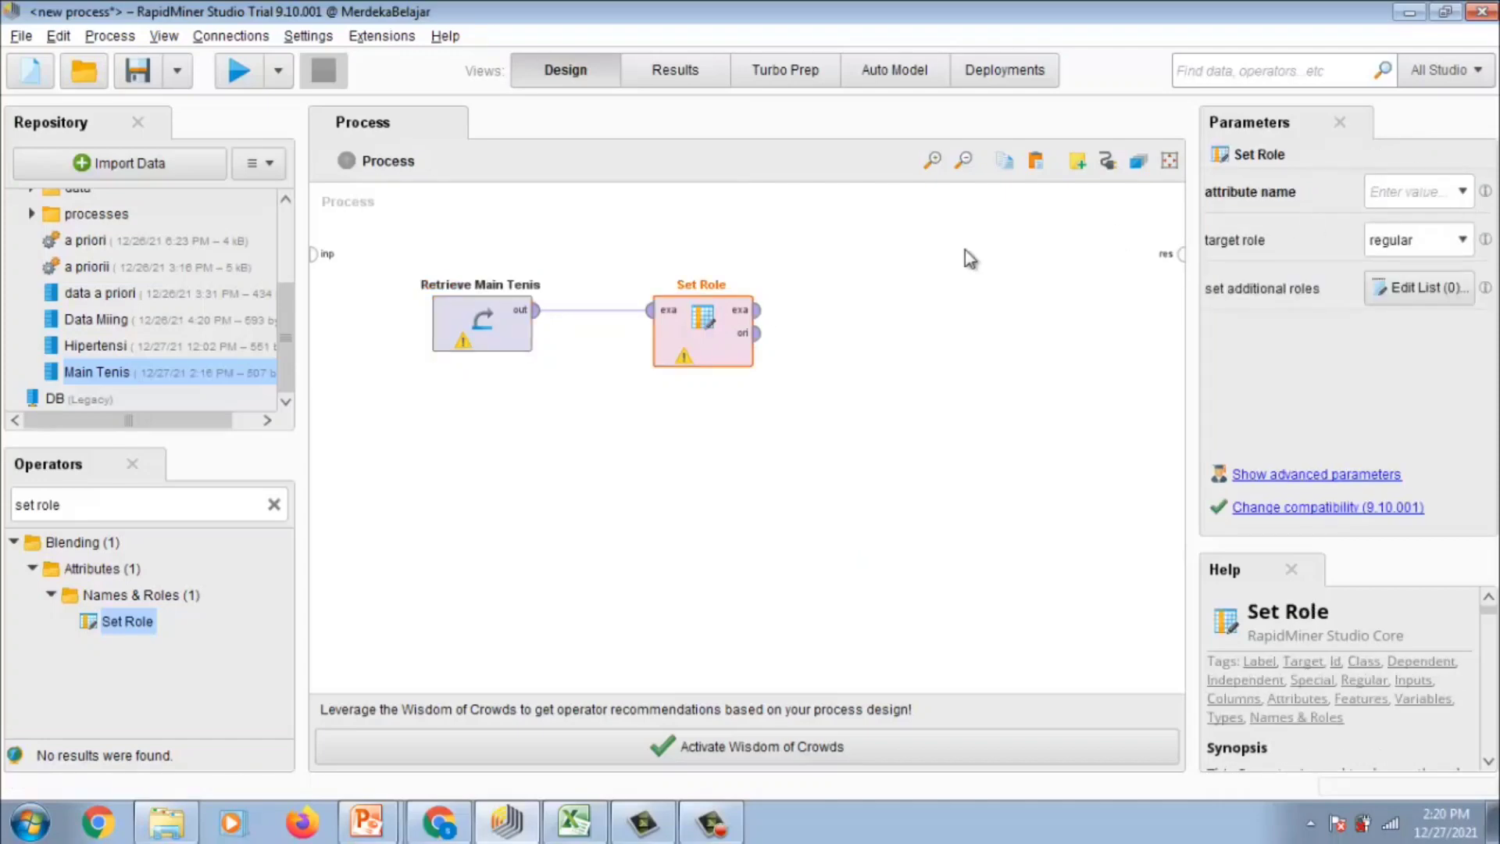
click(1463, 192)
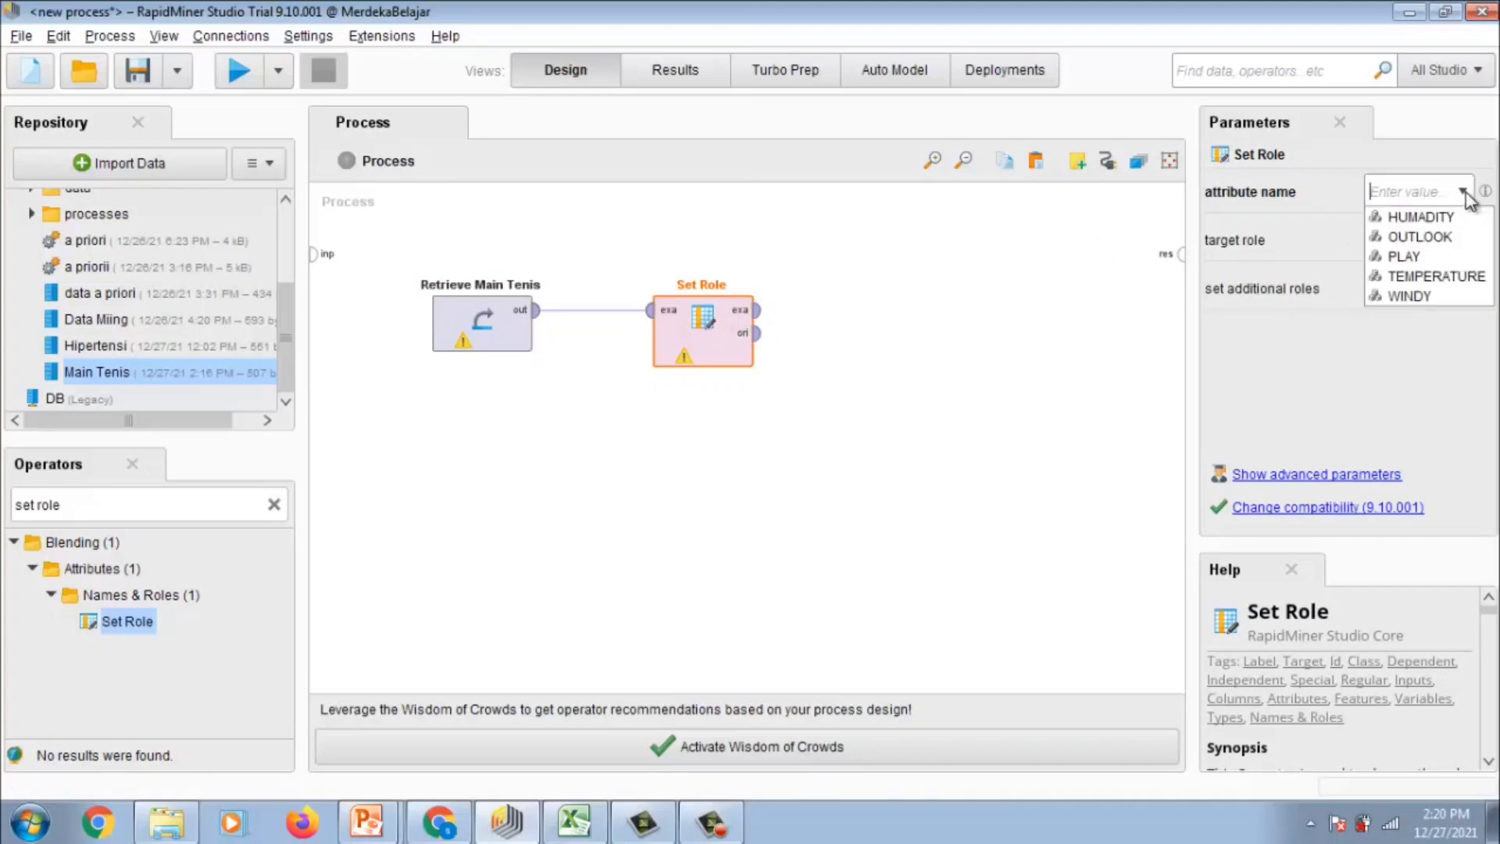
click(1422, 254)
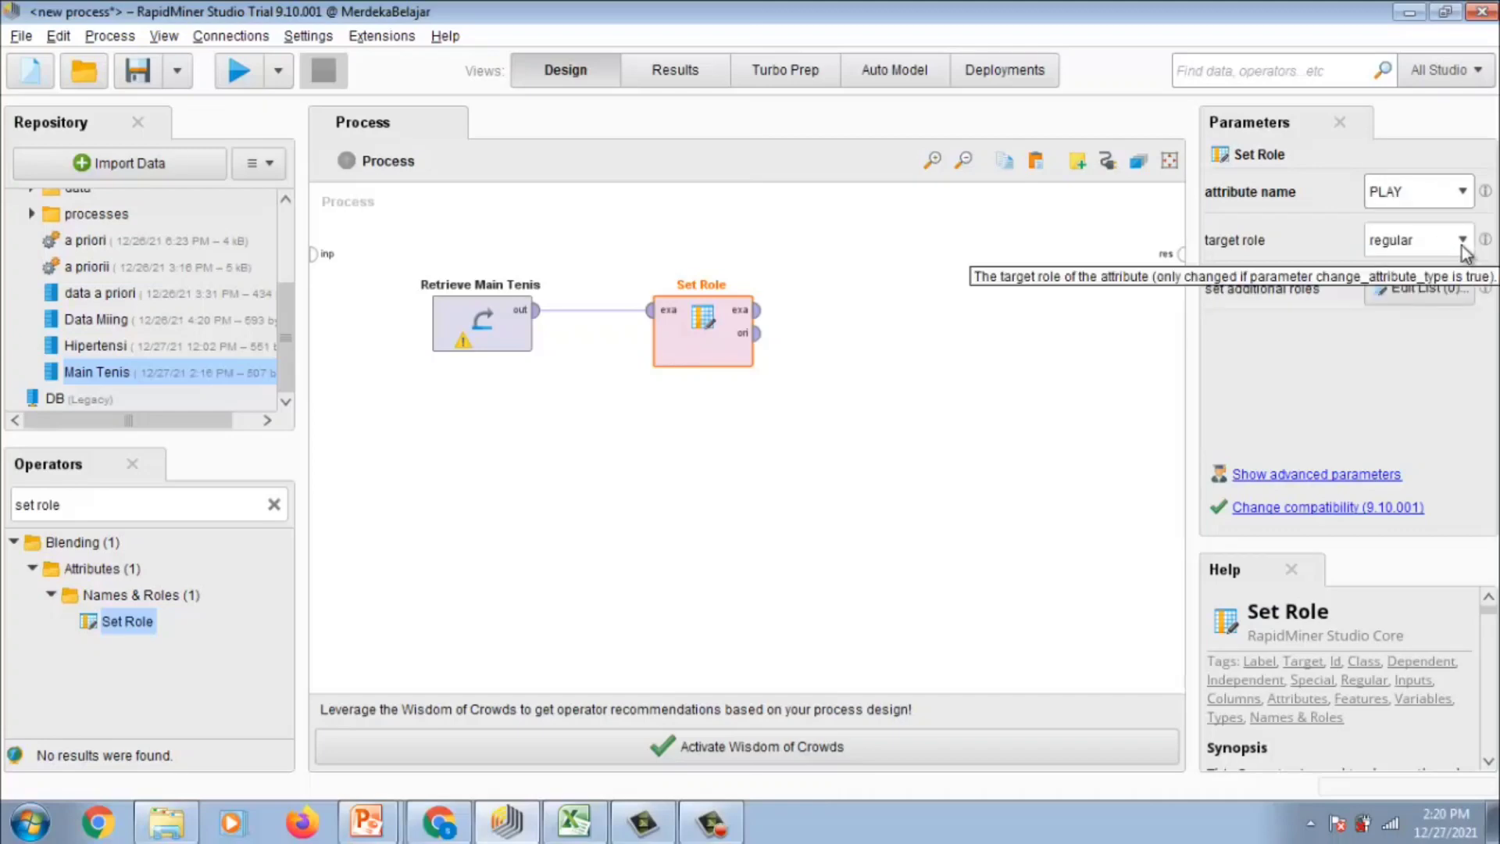
click(1461, 242)
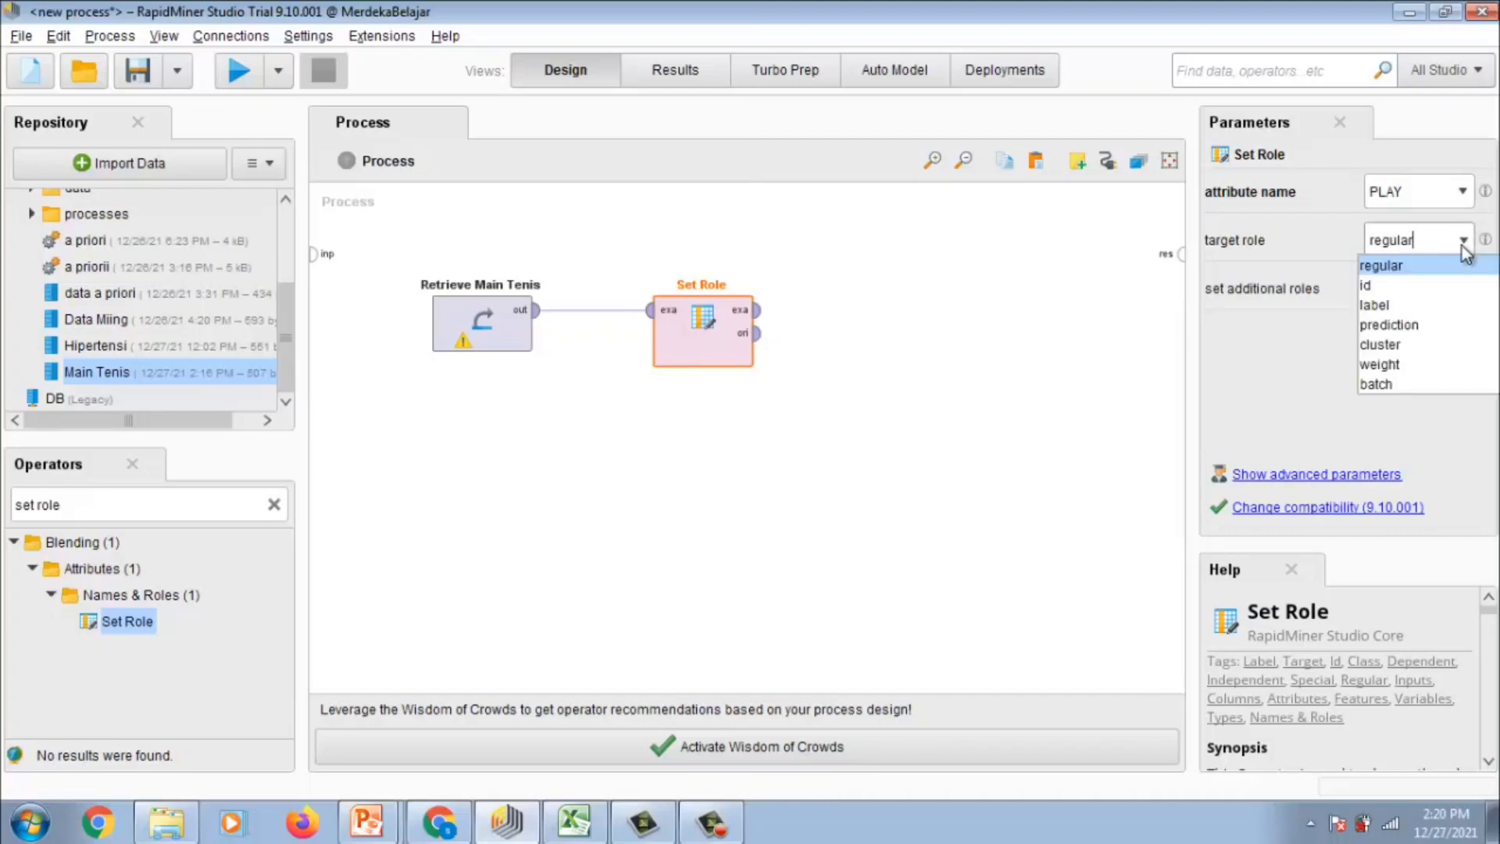
click(1419, 307)
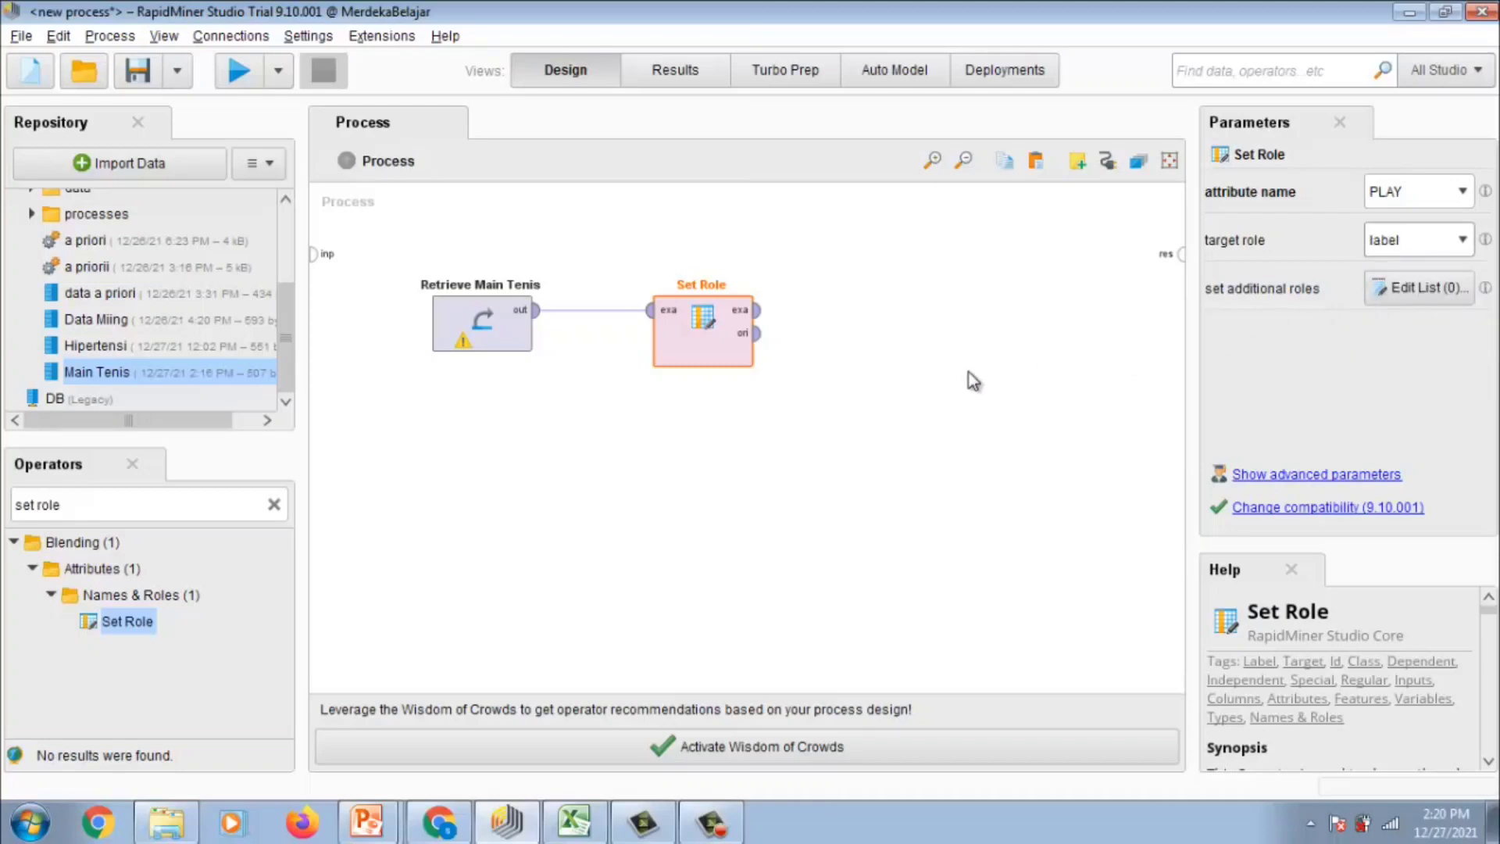
Search the operators for tree and place Decision Tree to the right of Set Role, leaving a gap between them
click(90, 513)
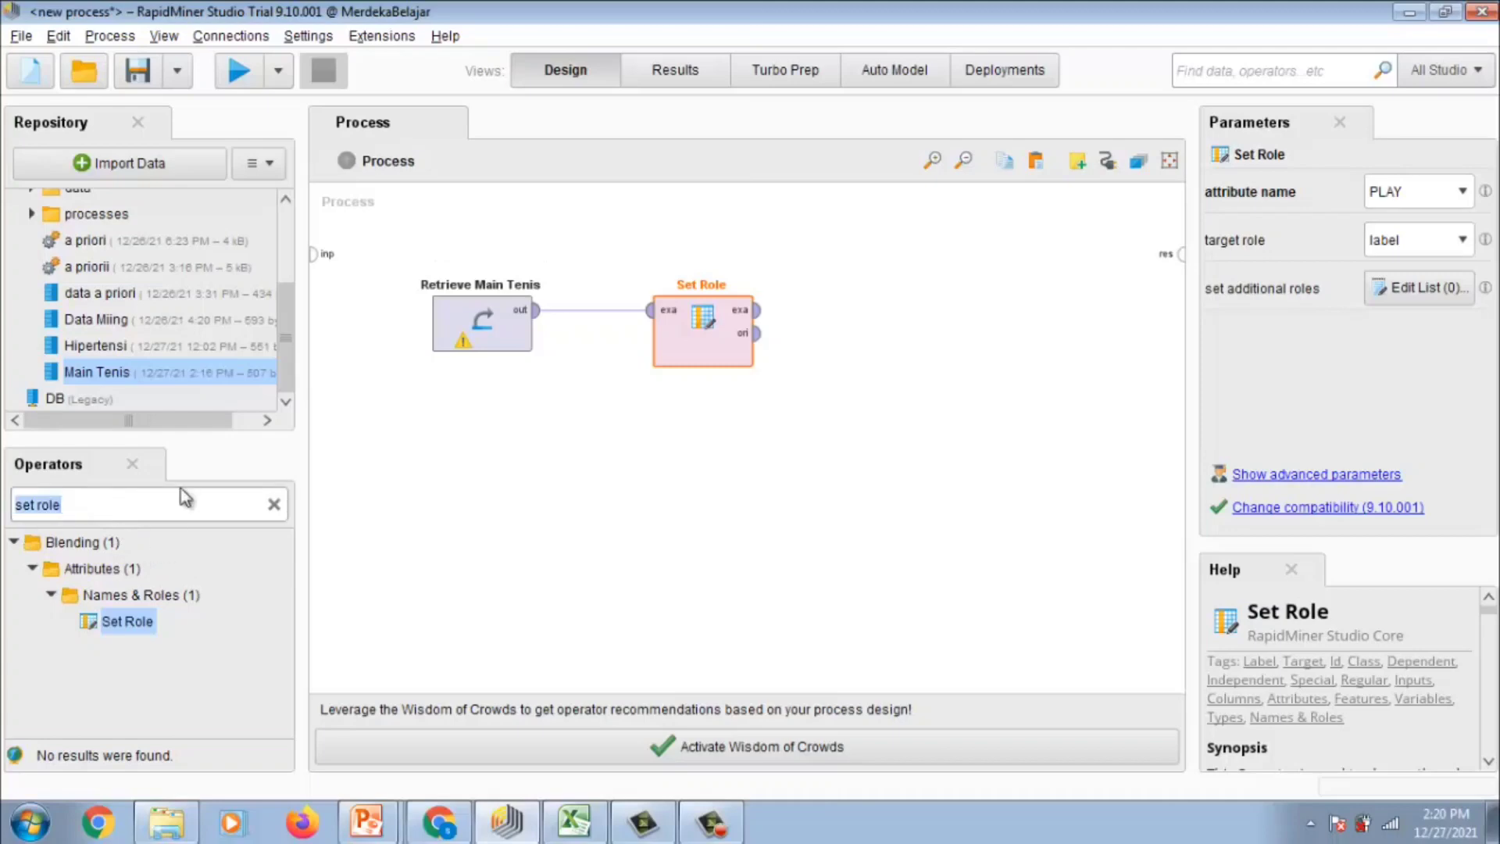
key(BackSpace)
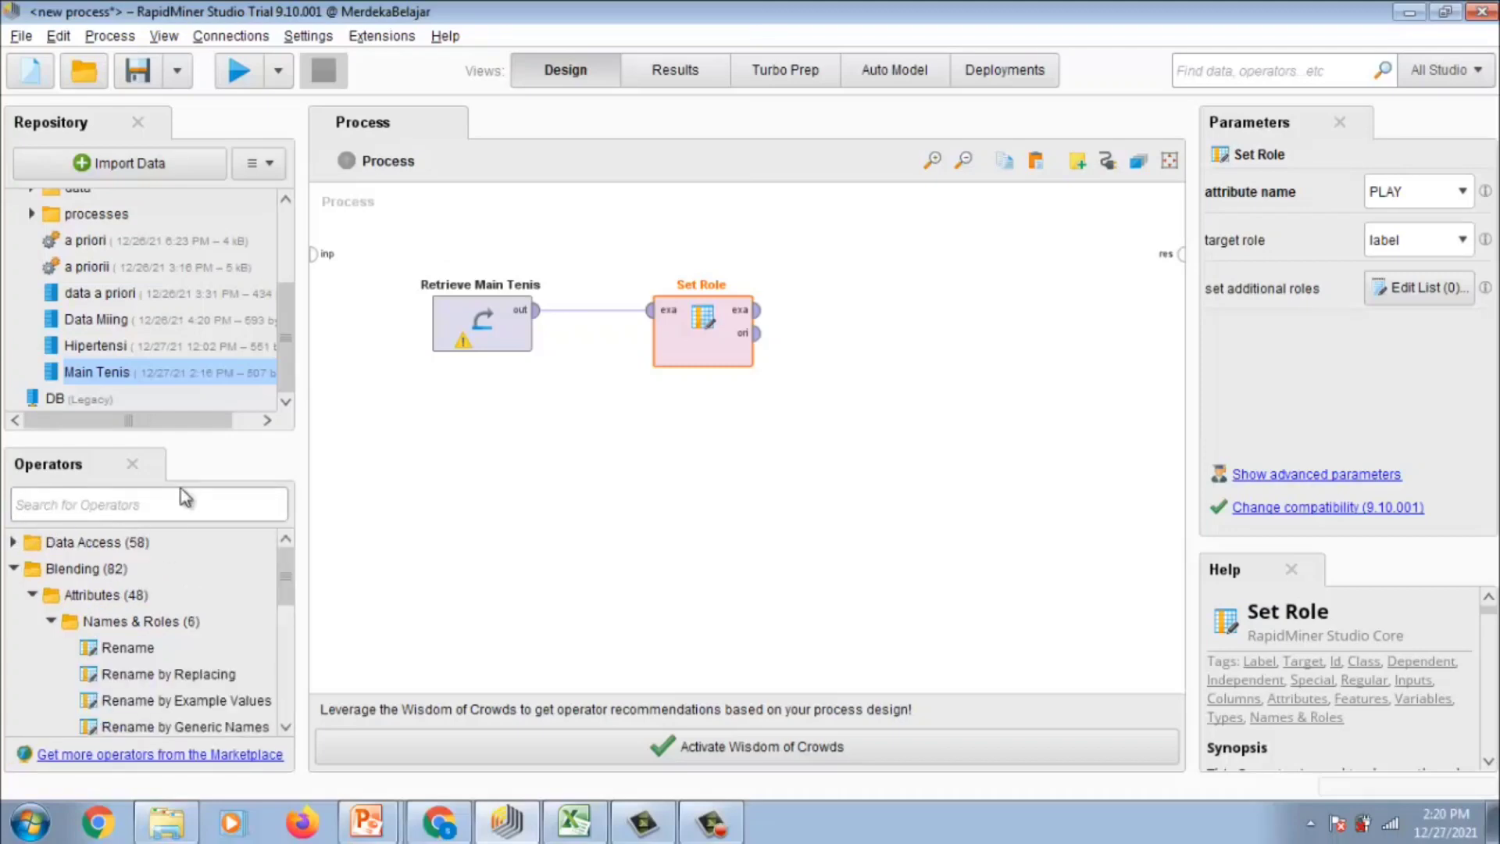
text(t)
key(BackSpace)
text(tree)
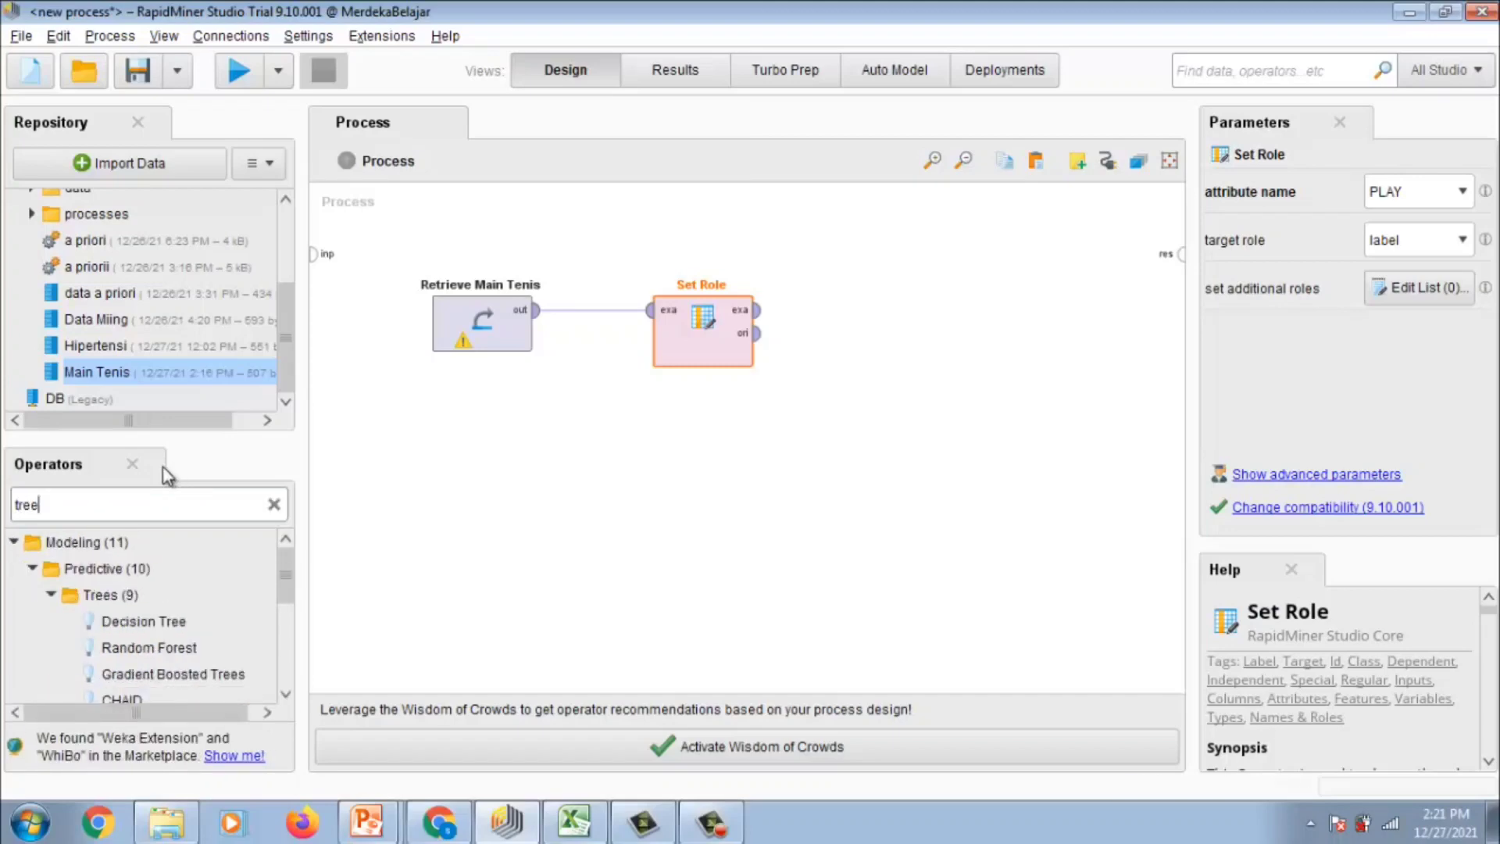
drag(163, 611, 351, 533)
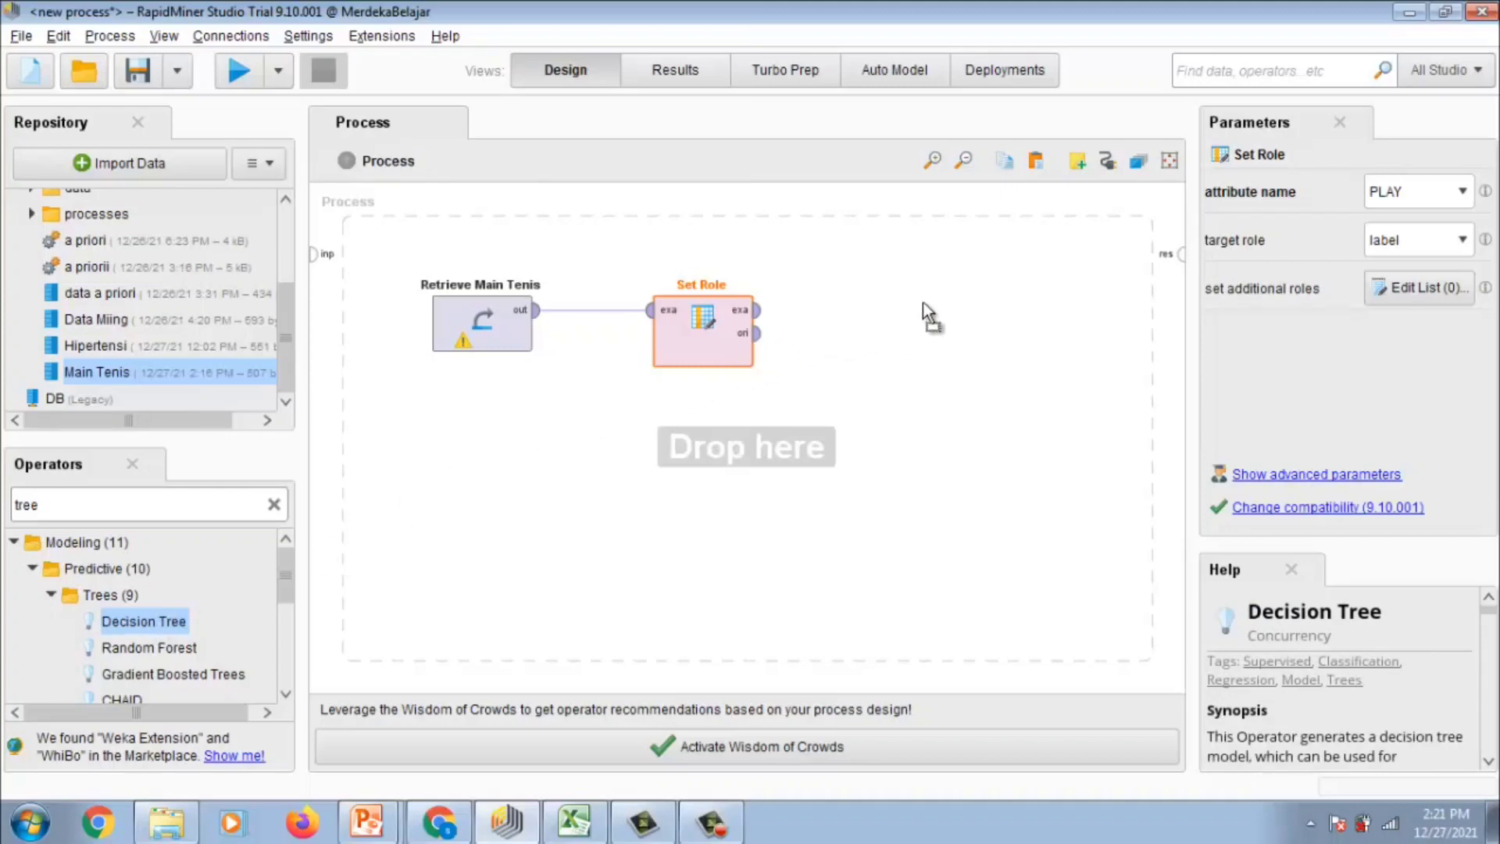
drag(919, 311, 920, 313)
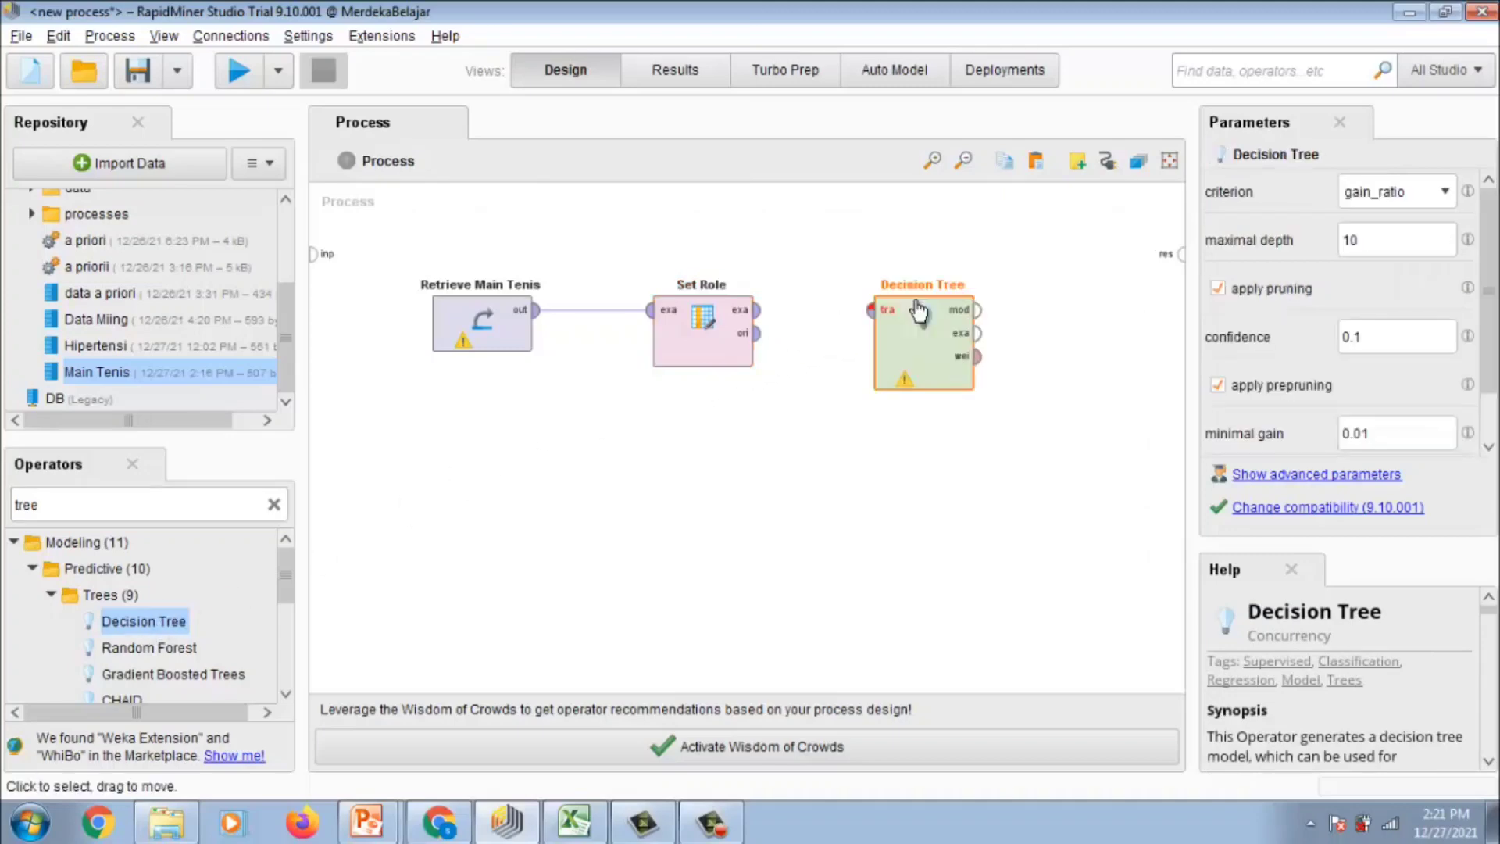
Connect the example set output of Set Role to Decision Tree's training input, and Decision Tree's model output to the process result port
click(762, 311)
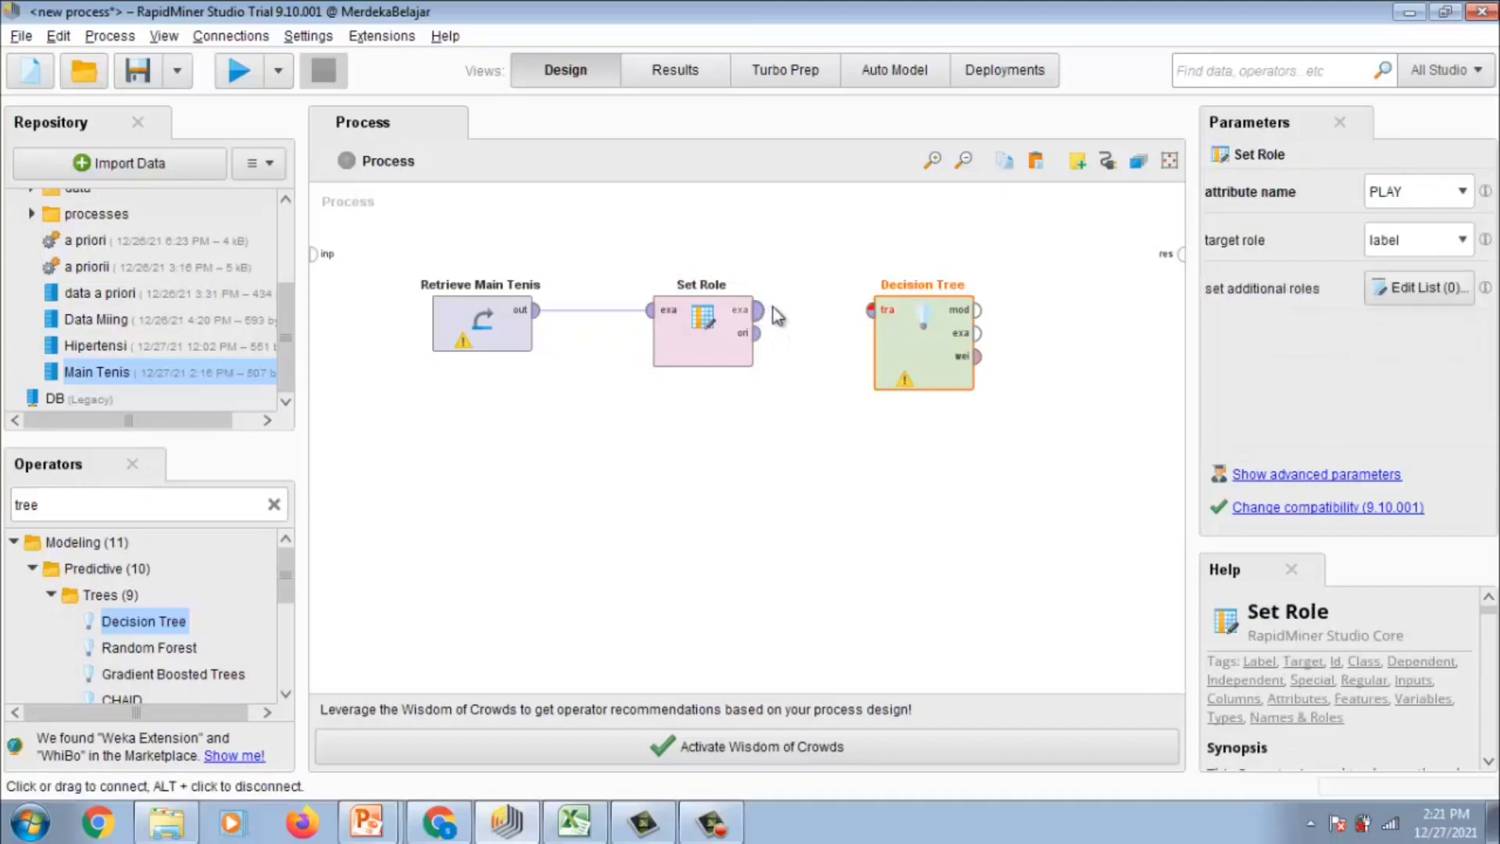
click(873, 311)
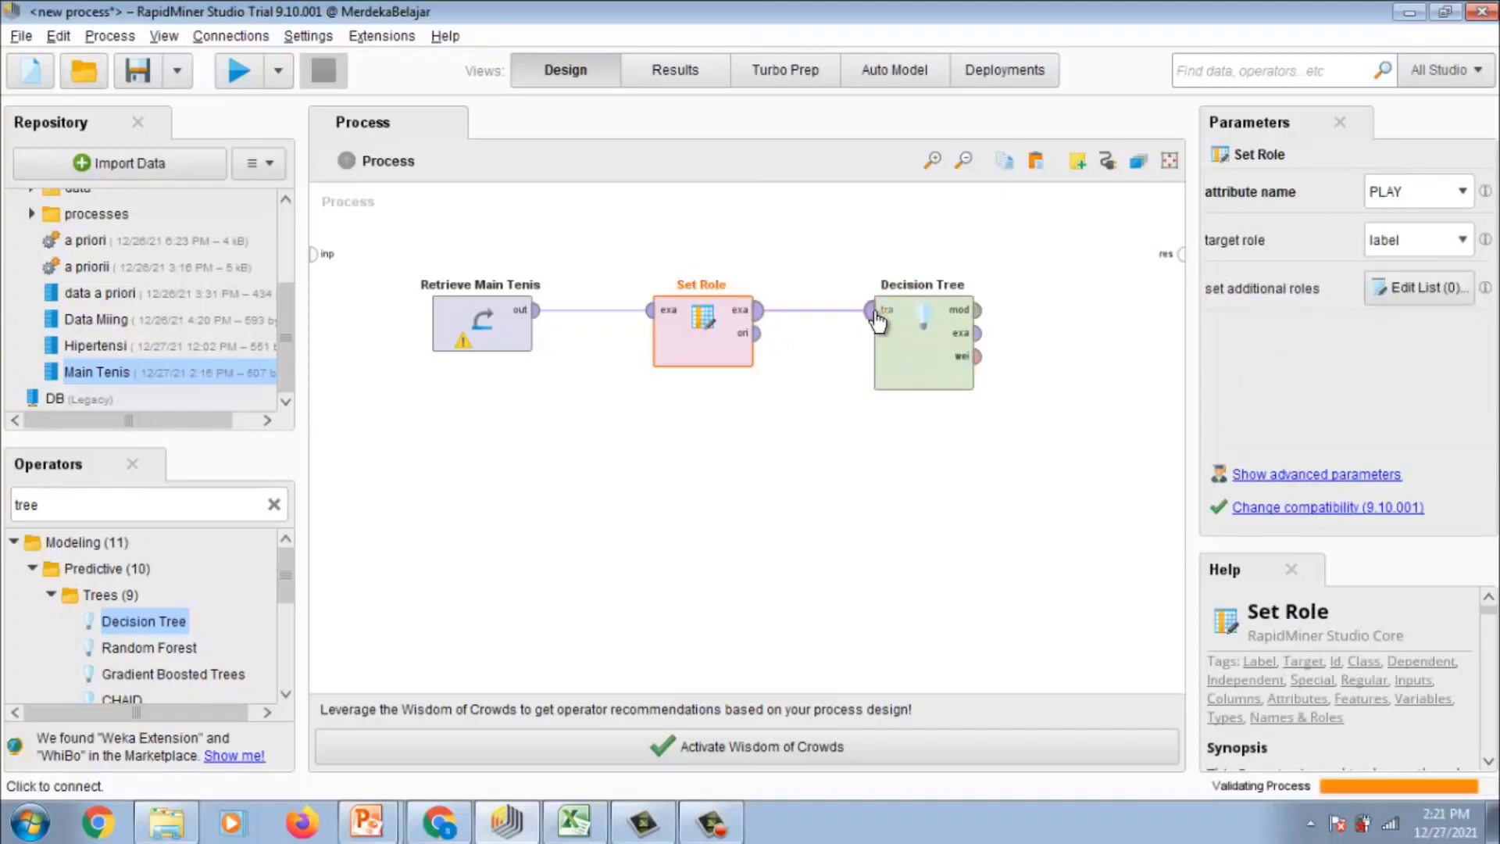
click(978, 310)
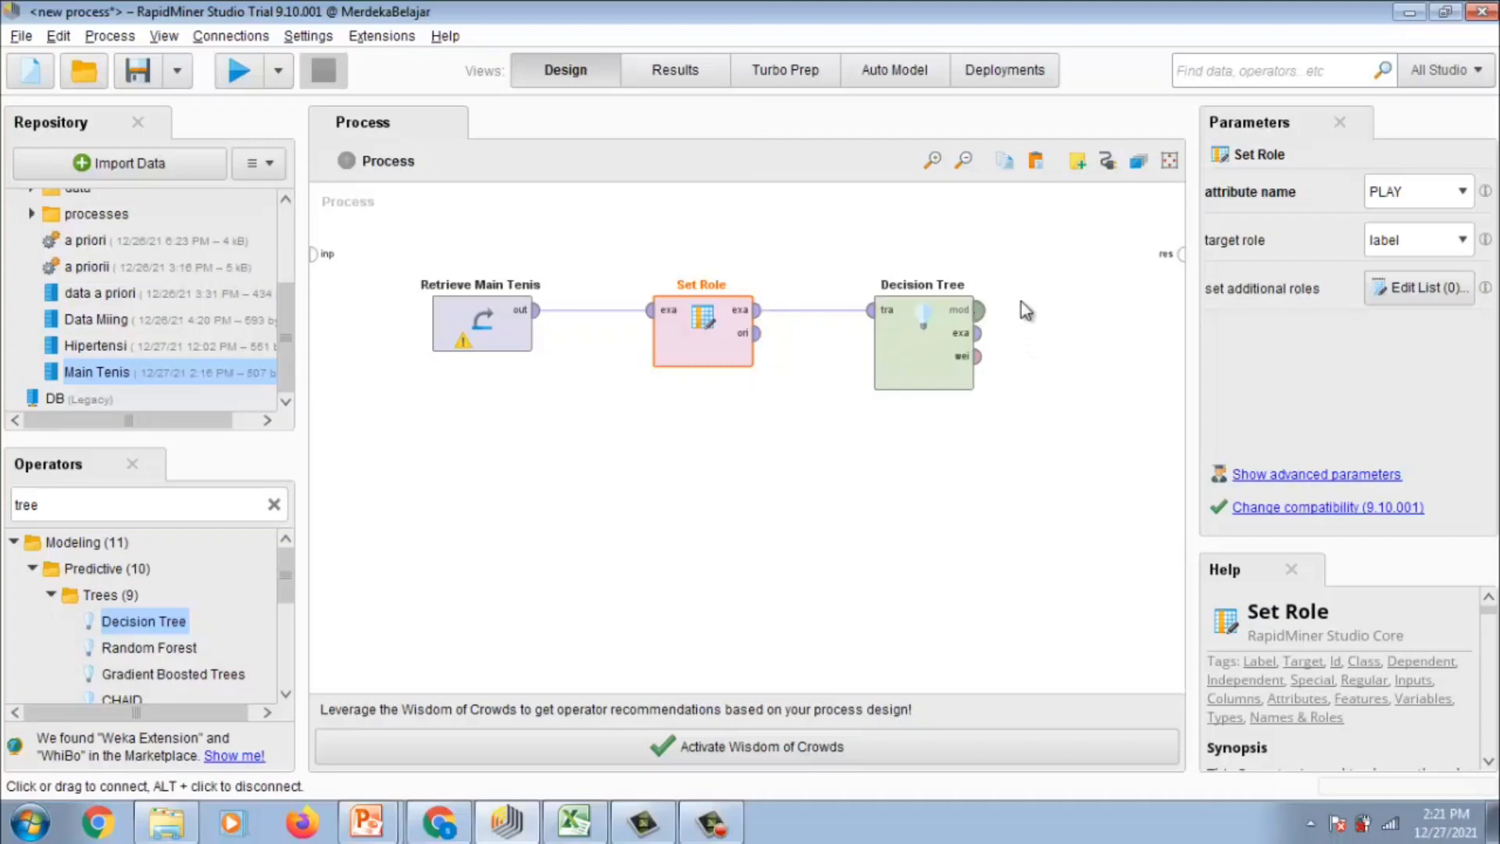
click(1176, 258)
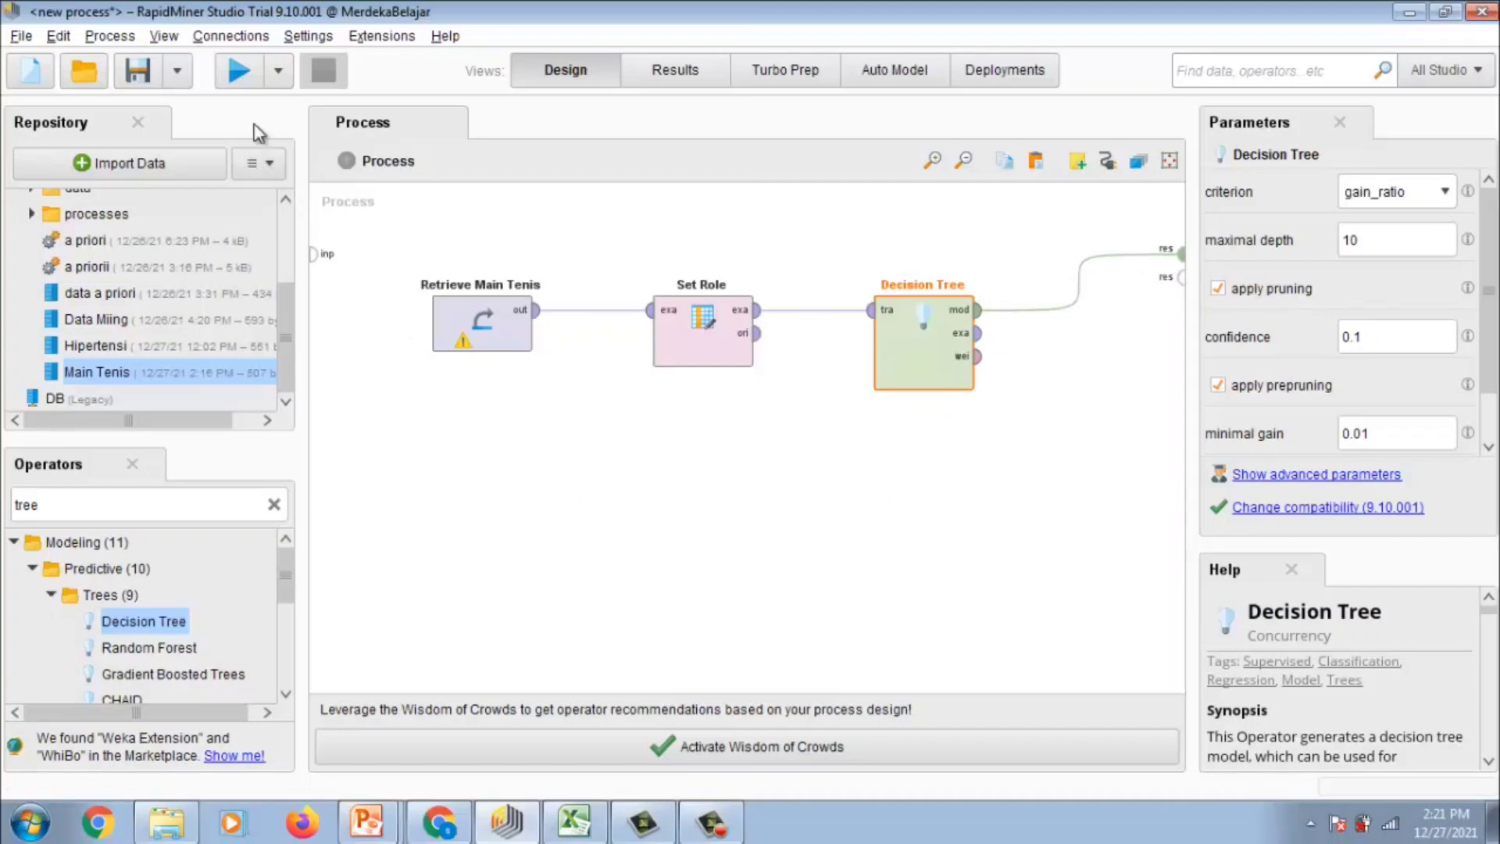
Run the process and spread out the leaf nodes and the HUMADITY root node of the resulting decision tree graph
click(241, 72)
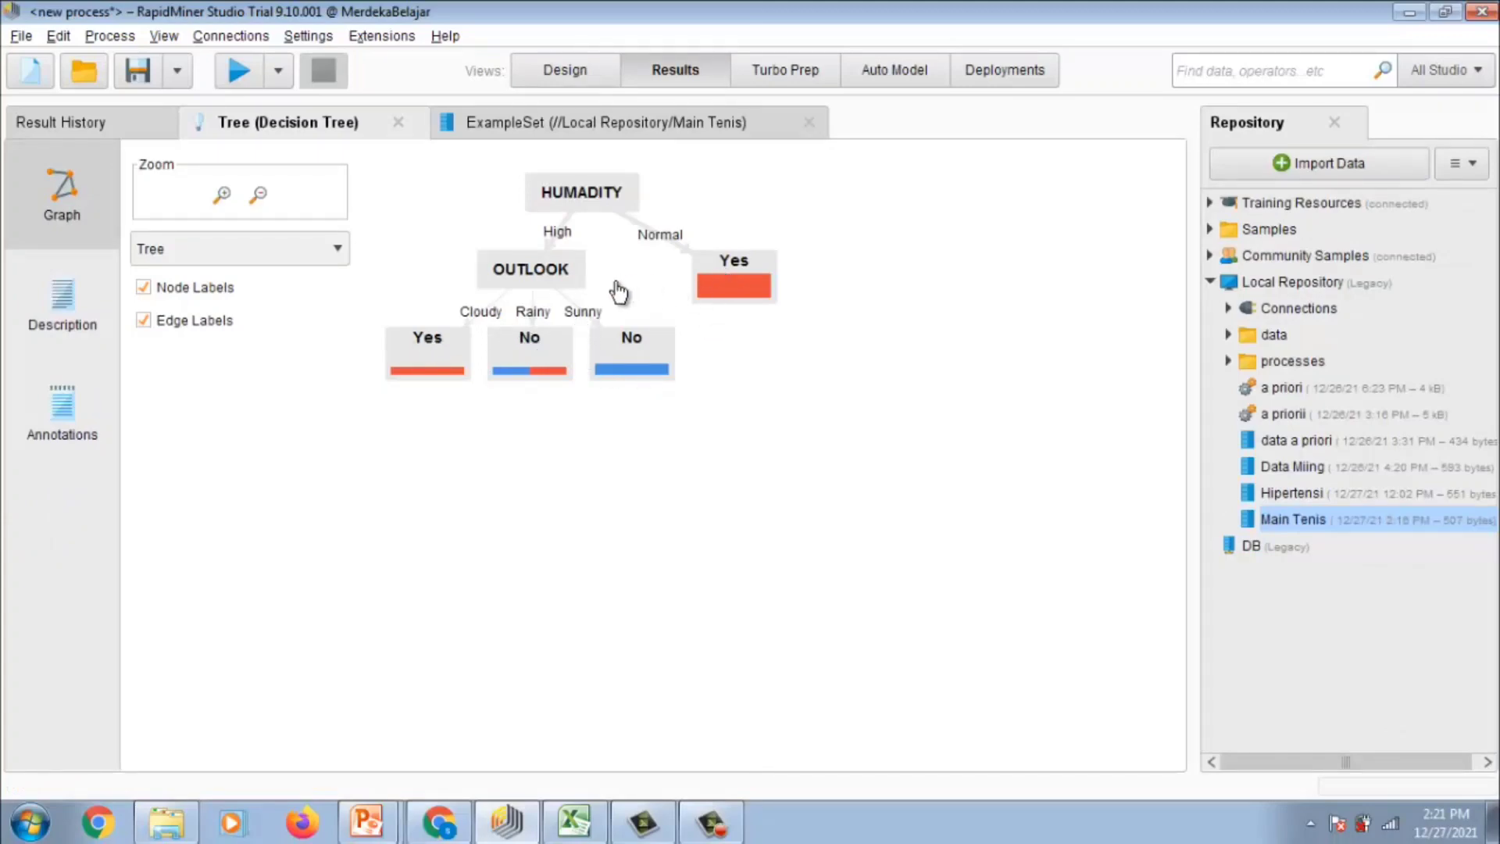
drag(438, 352, 524, 413)
drag(789, 397, 891, 455)
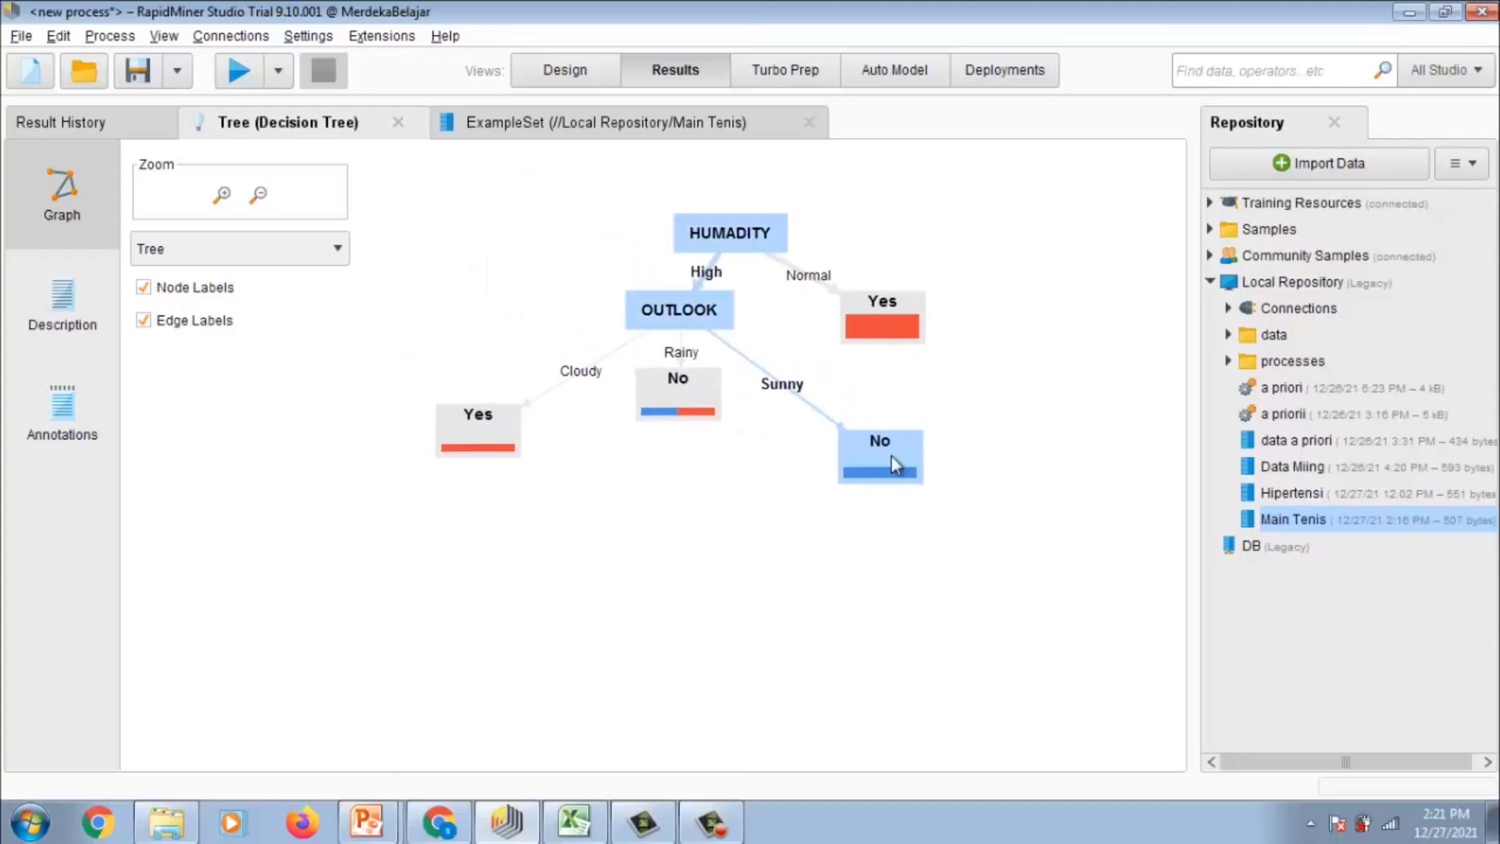
drag(676, 399, 668, 466)
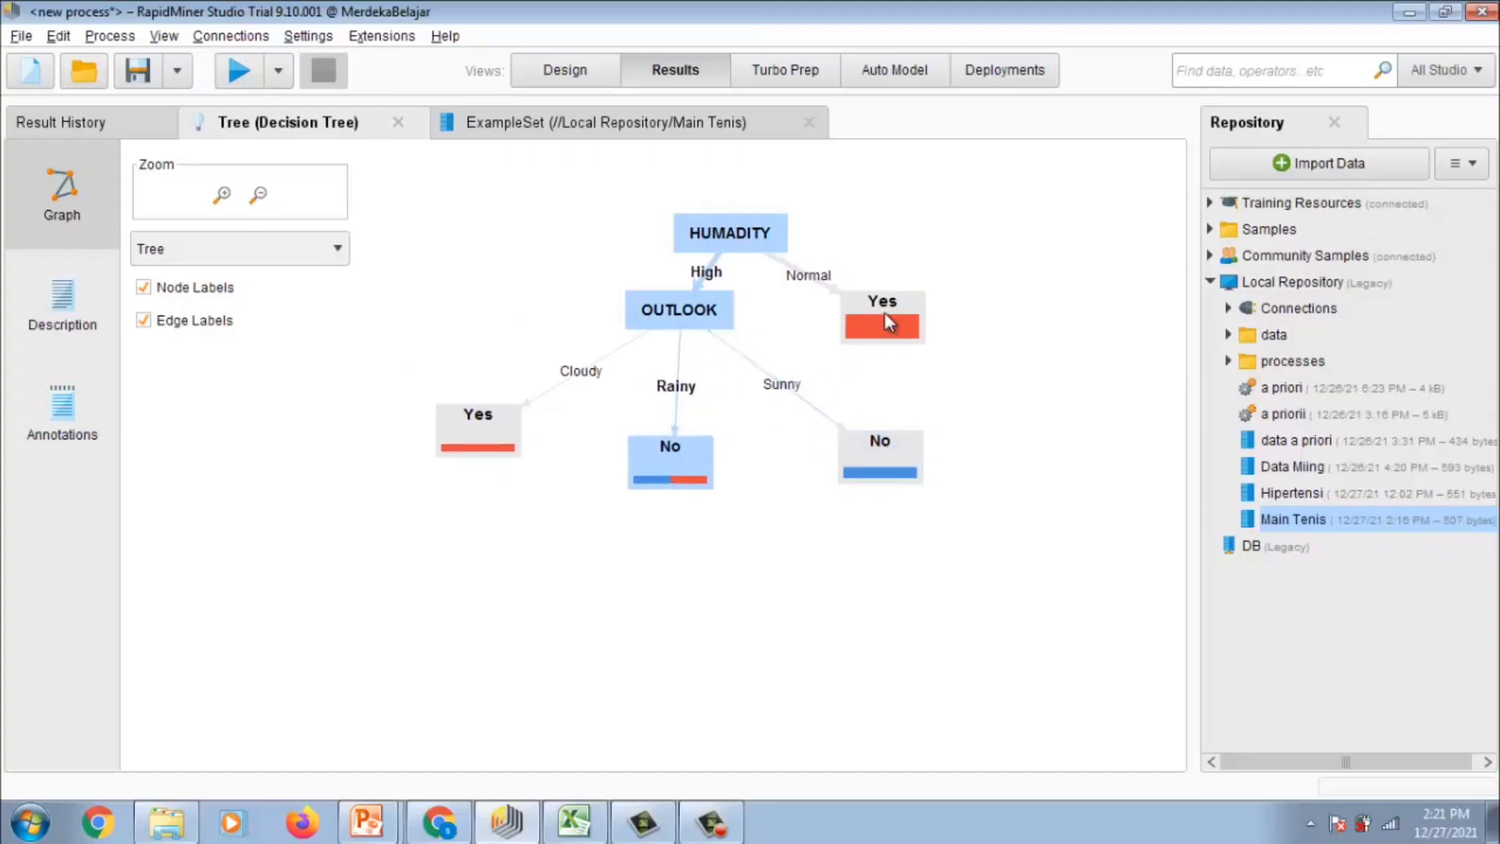
drag(887, 320, 1018, 384)
drag(711, 236, 756, 180)
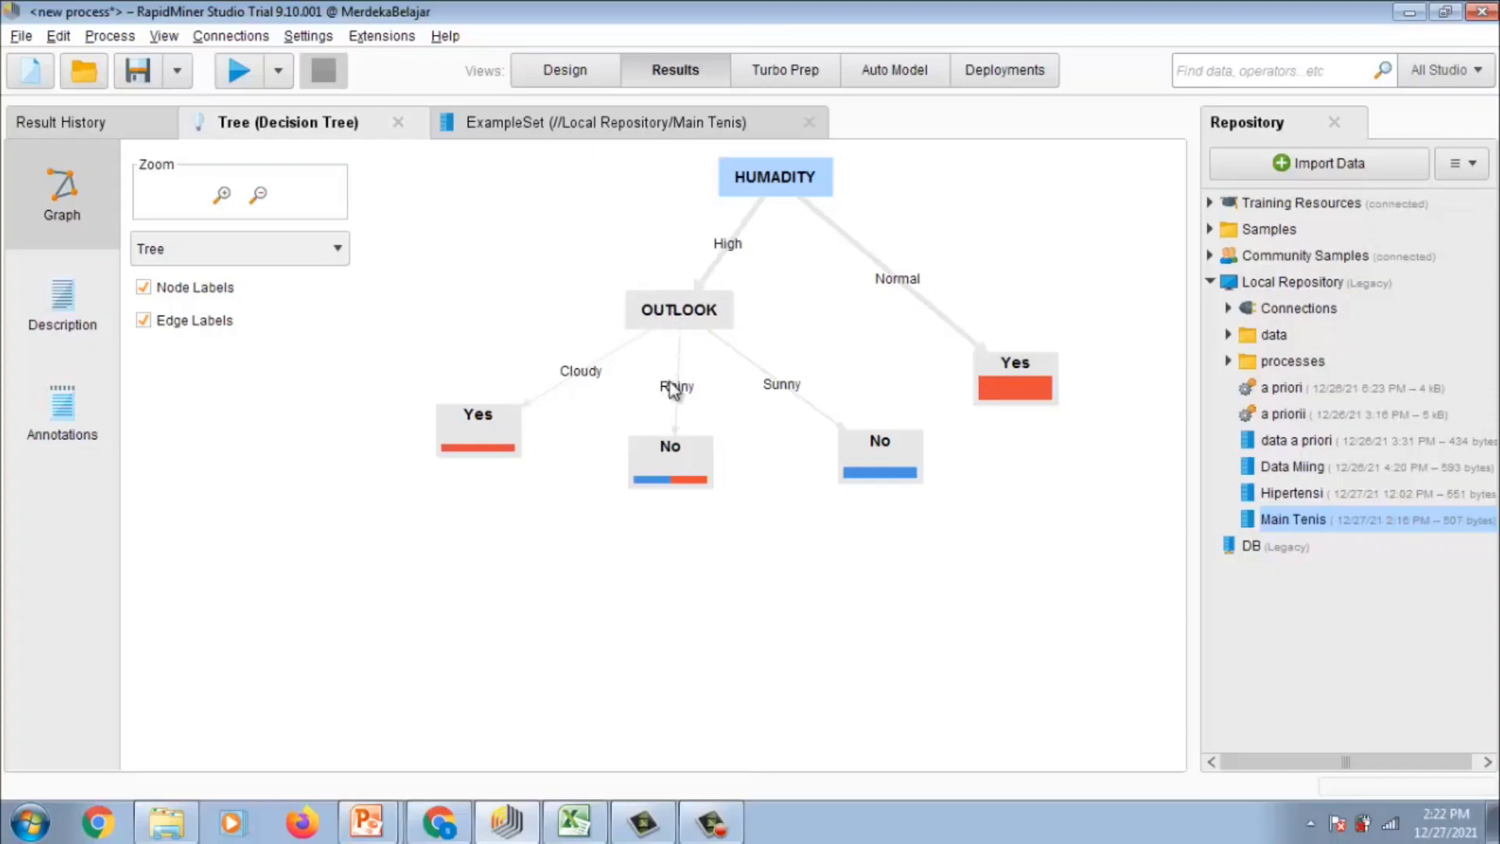
Highlight the path to the Rainy leaf under OUTLOOK and view the text description of the decision tree
click(669, 457)
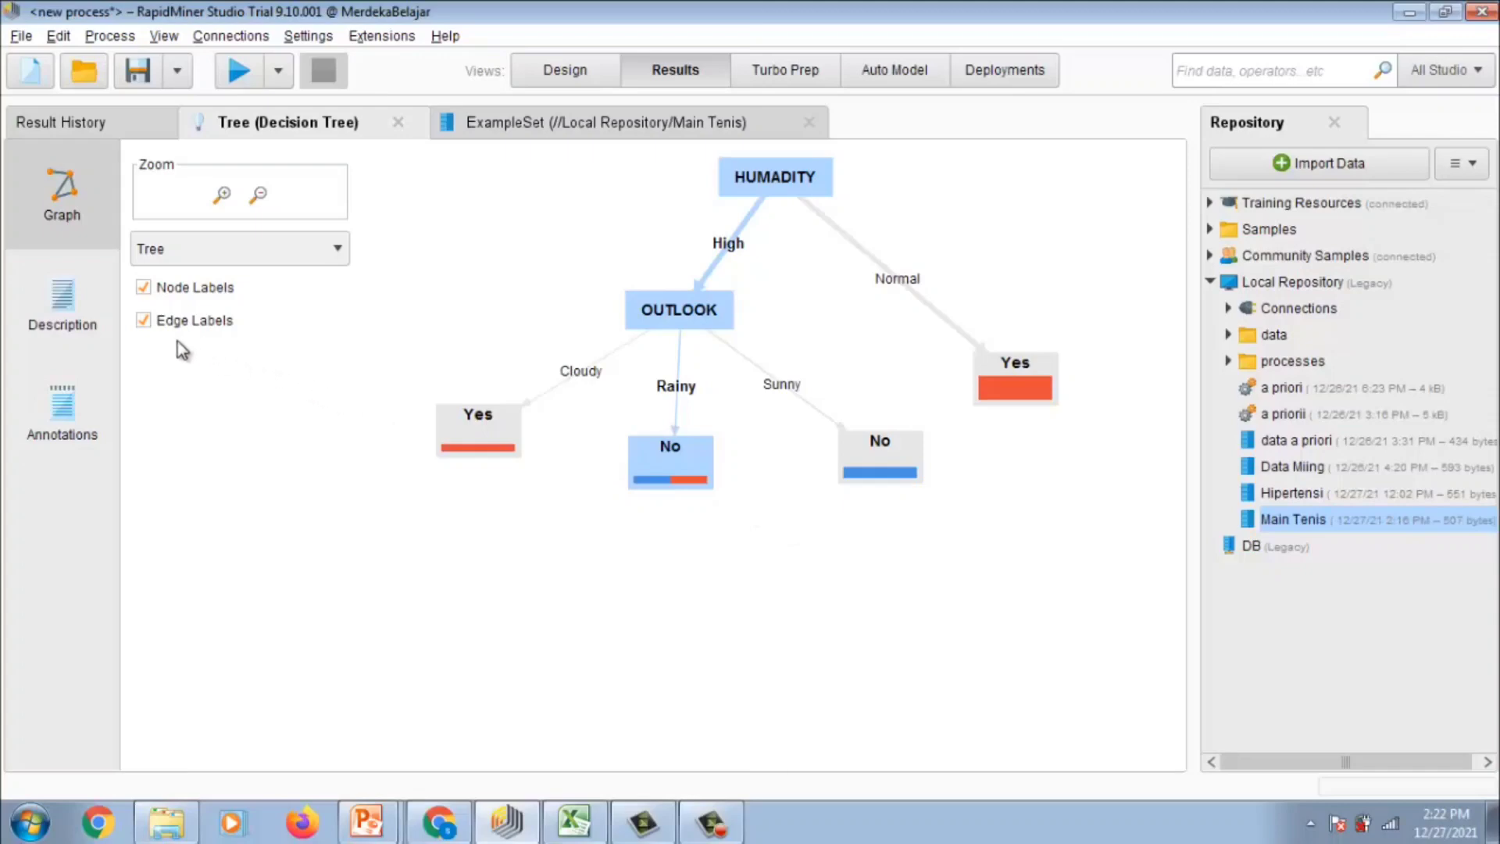
click(78, 309)
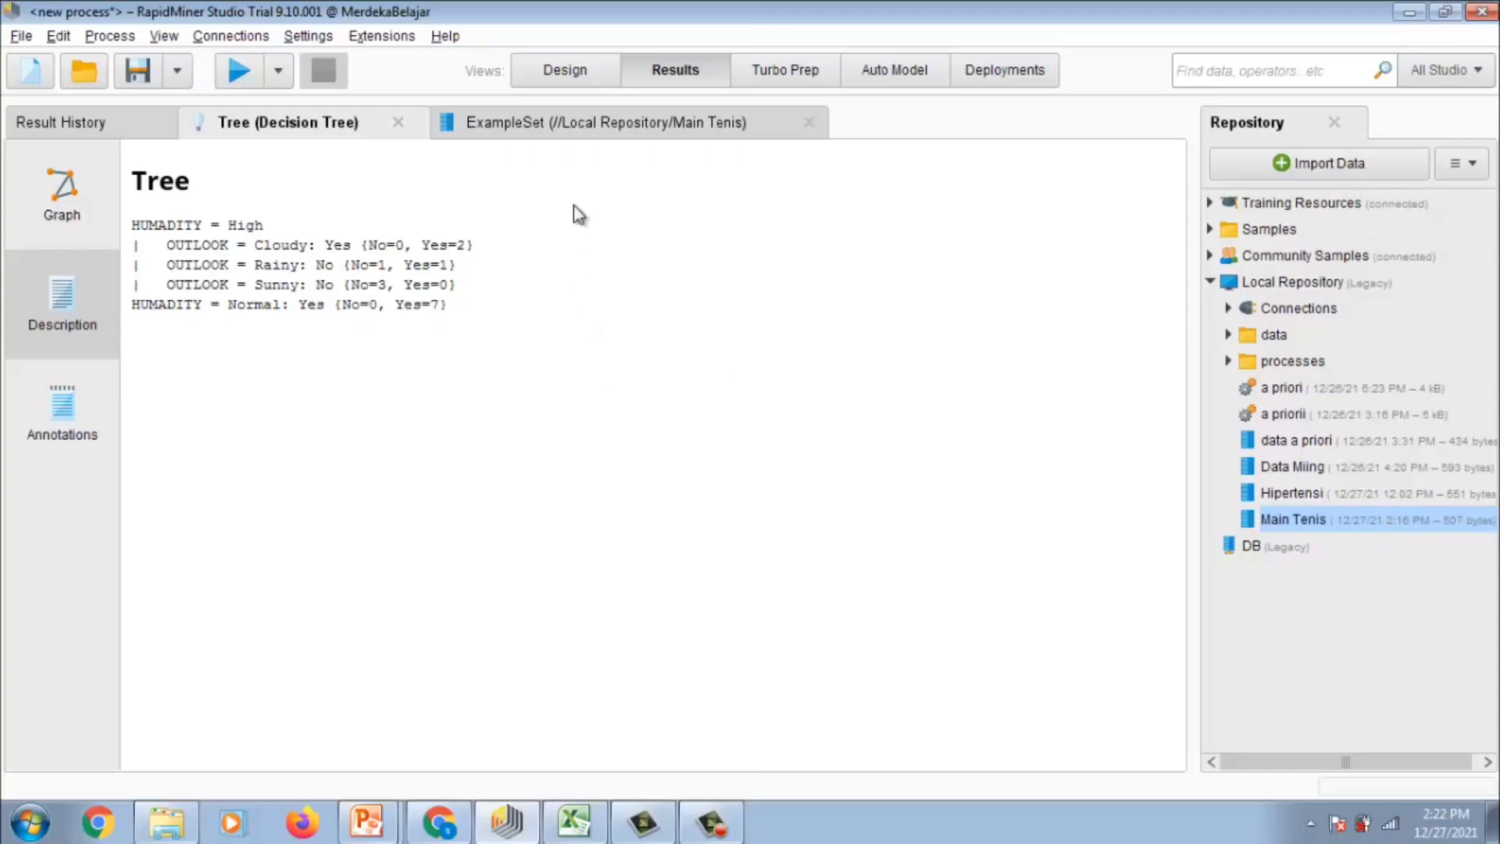
Return to the process design and replace the Decision Tree operator with ID3, inserted on the connection between Set Role and the result port
click(566, 72)
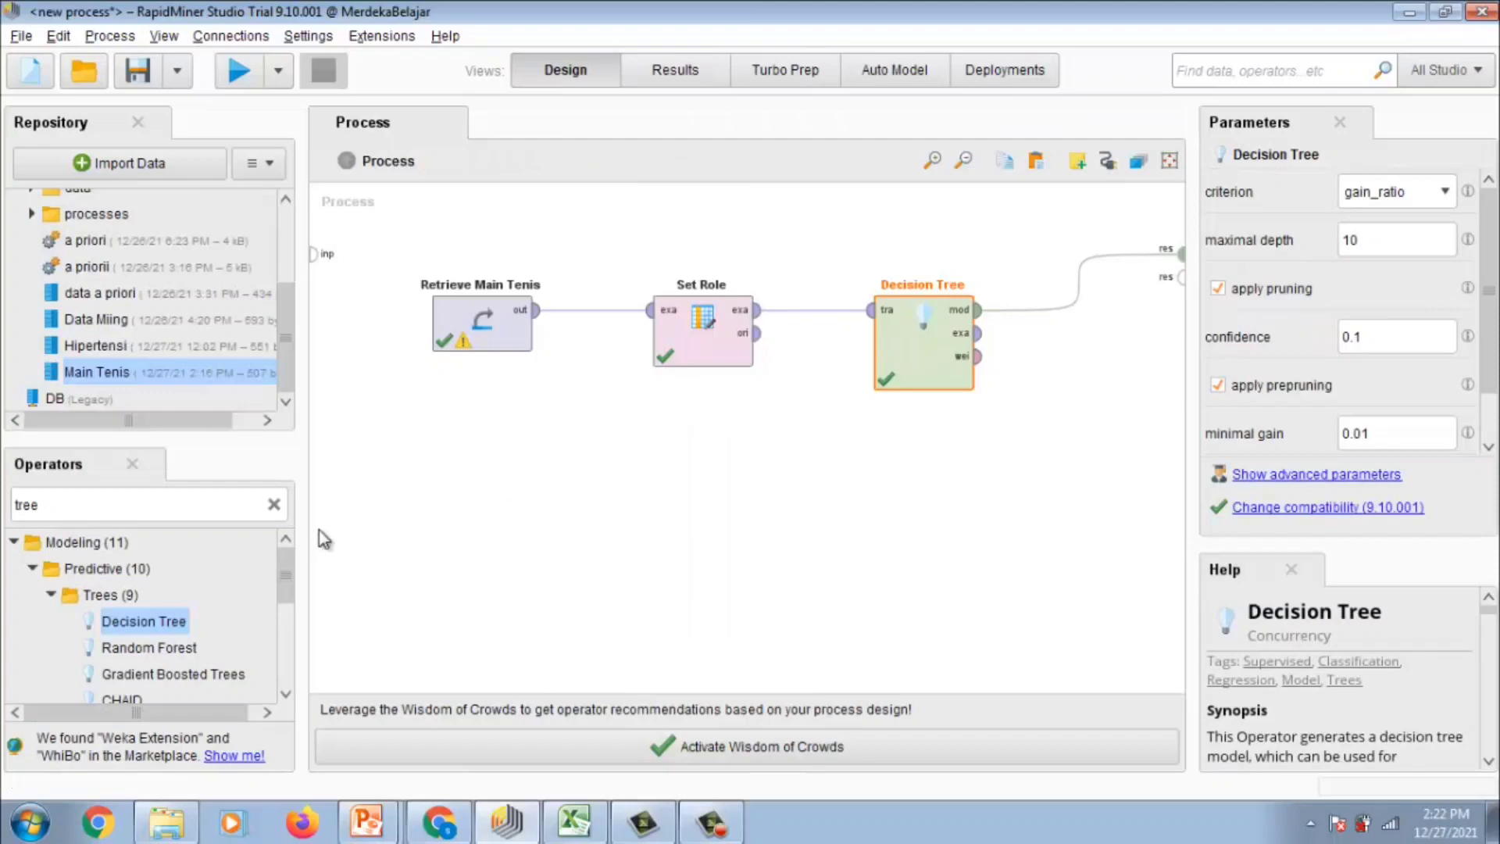
scroll(285, 578, down, 2)
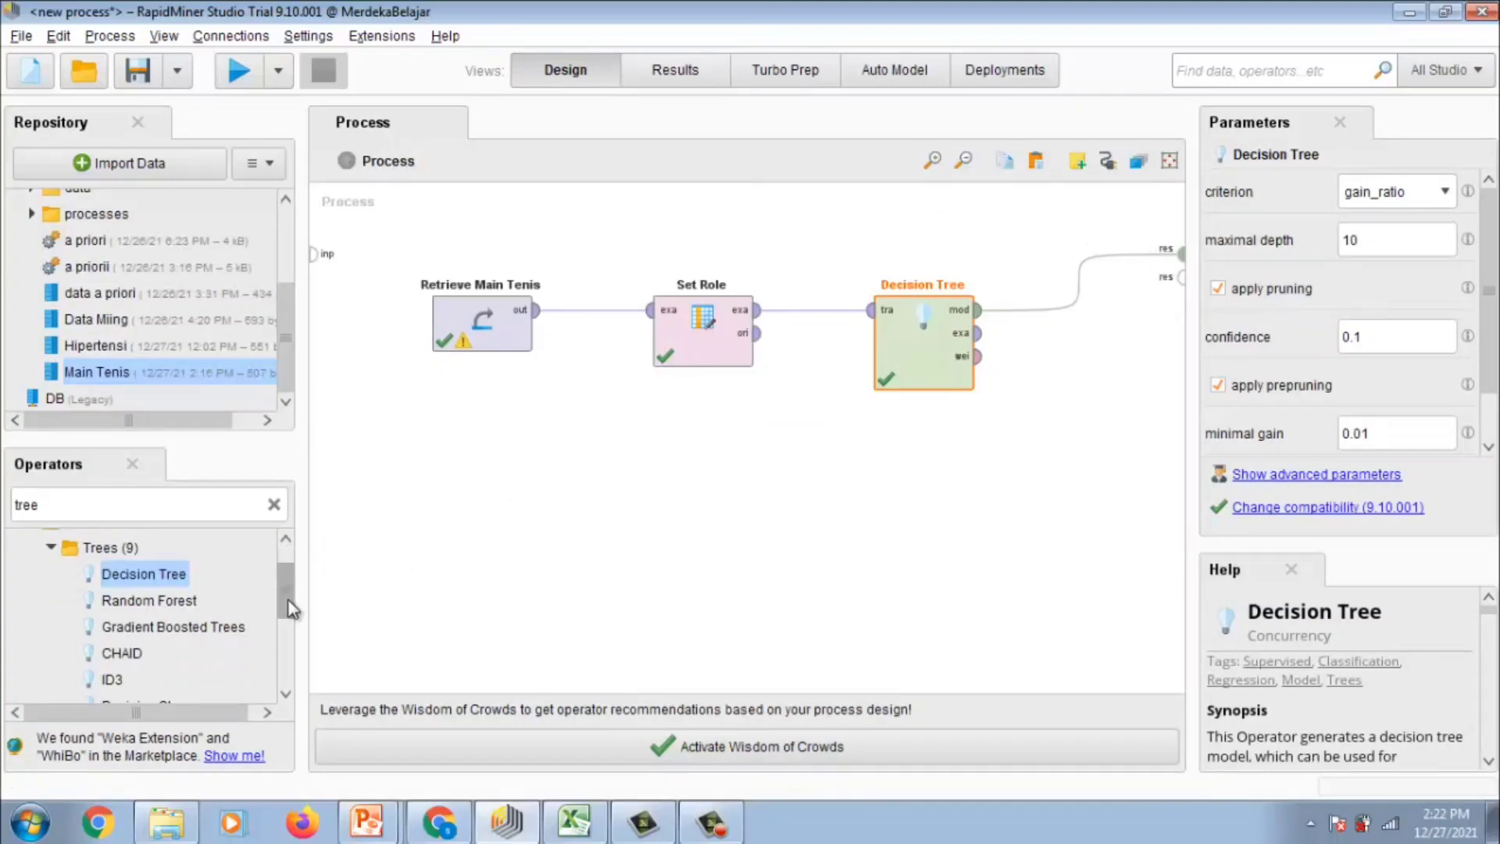
scroll(289, 607, down, 2)
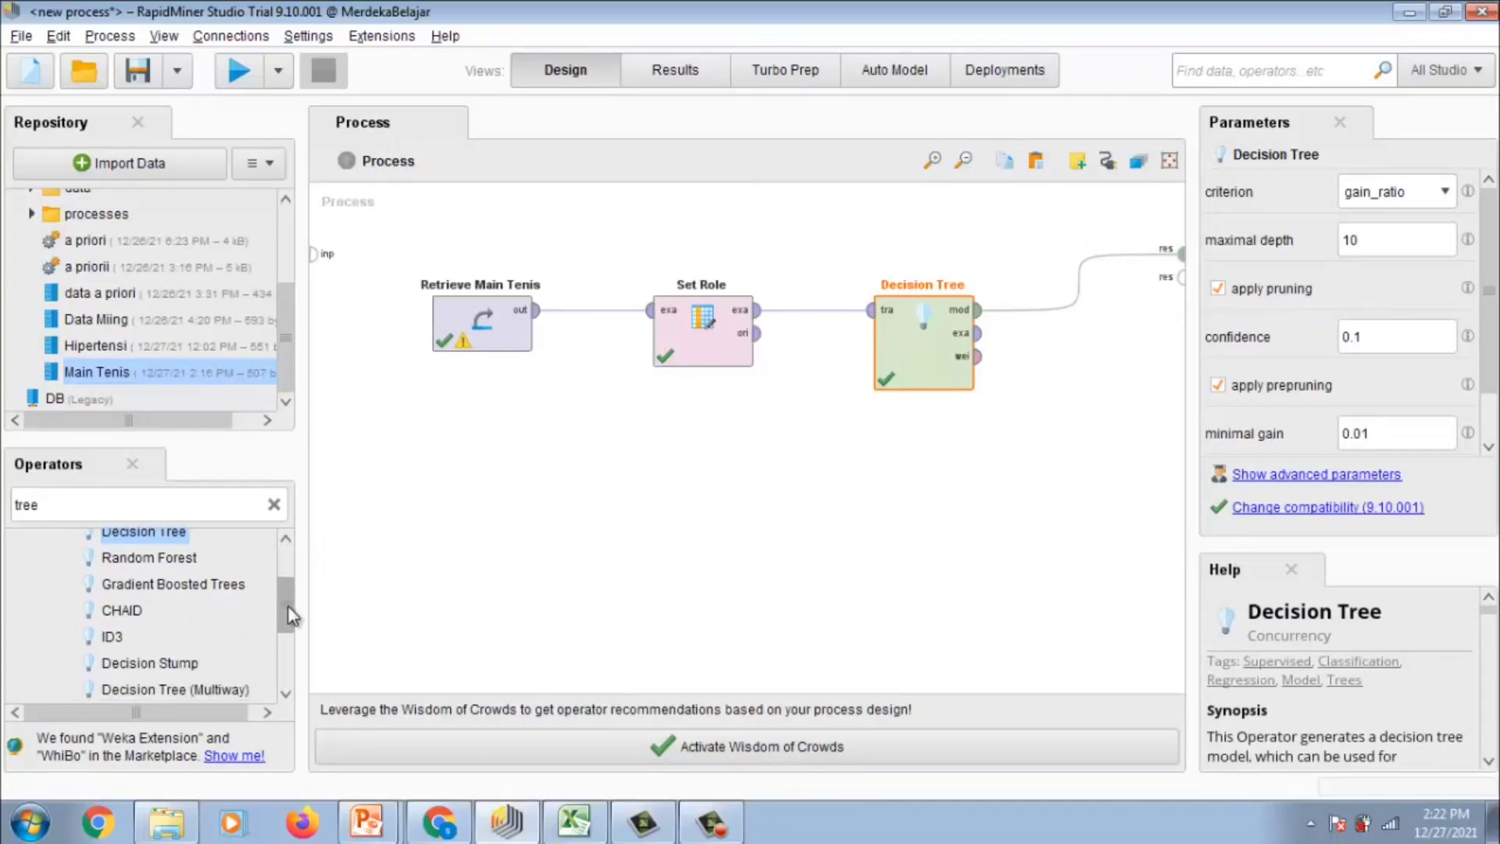
right_click(907, 350)
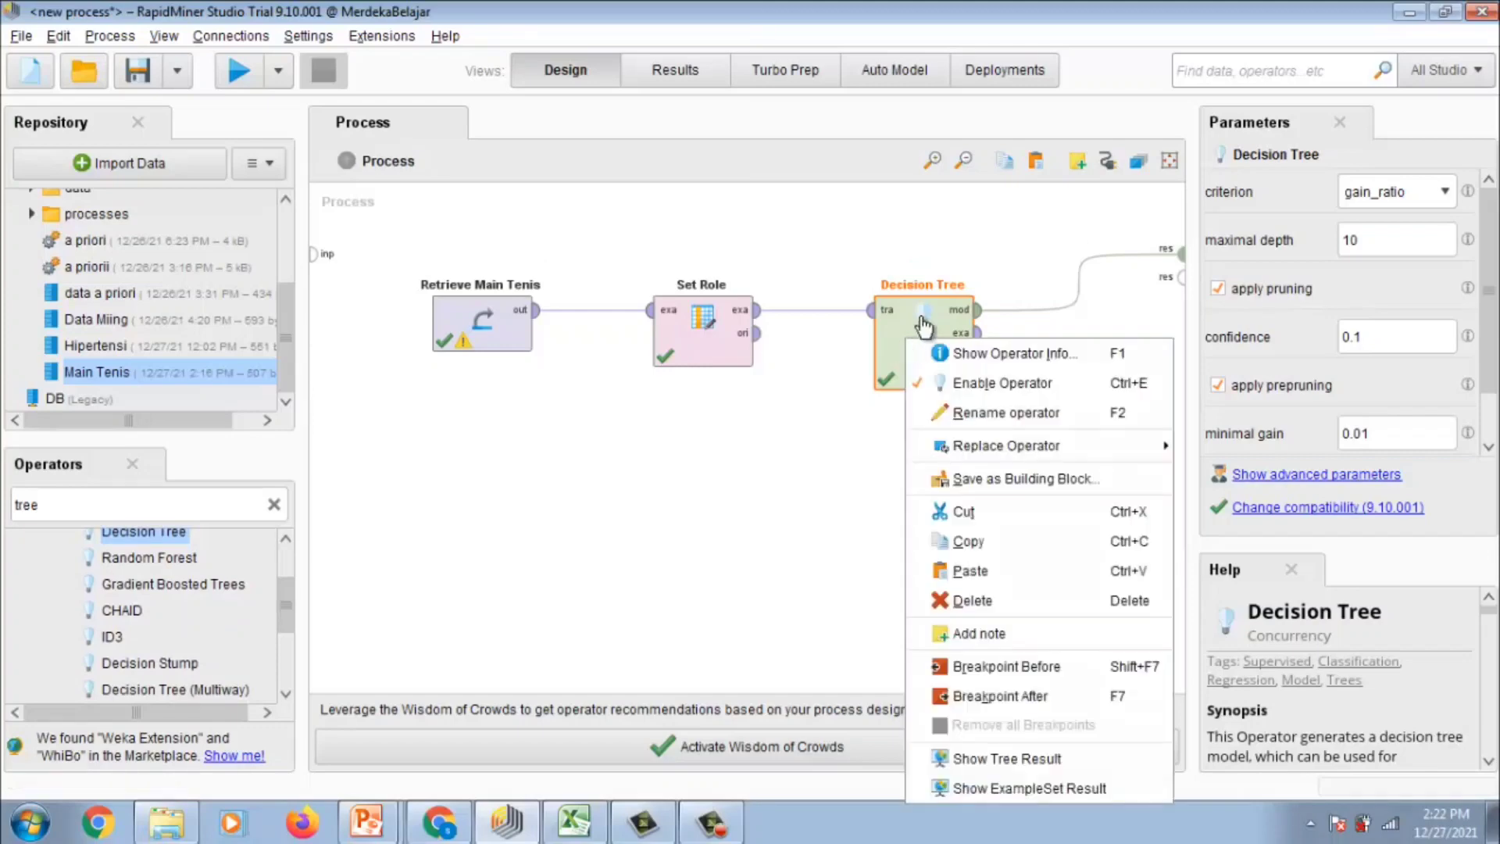
click(997, 601)
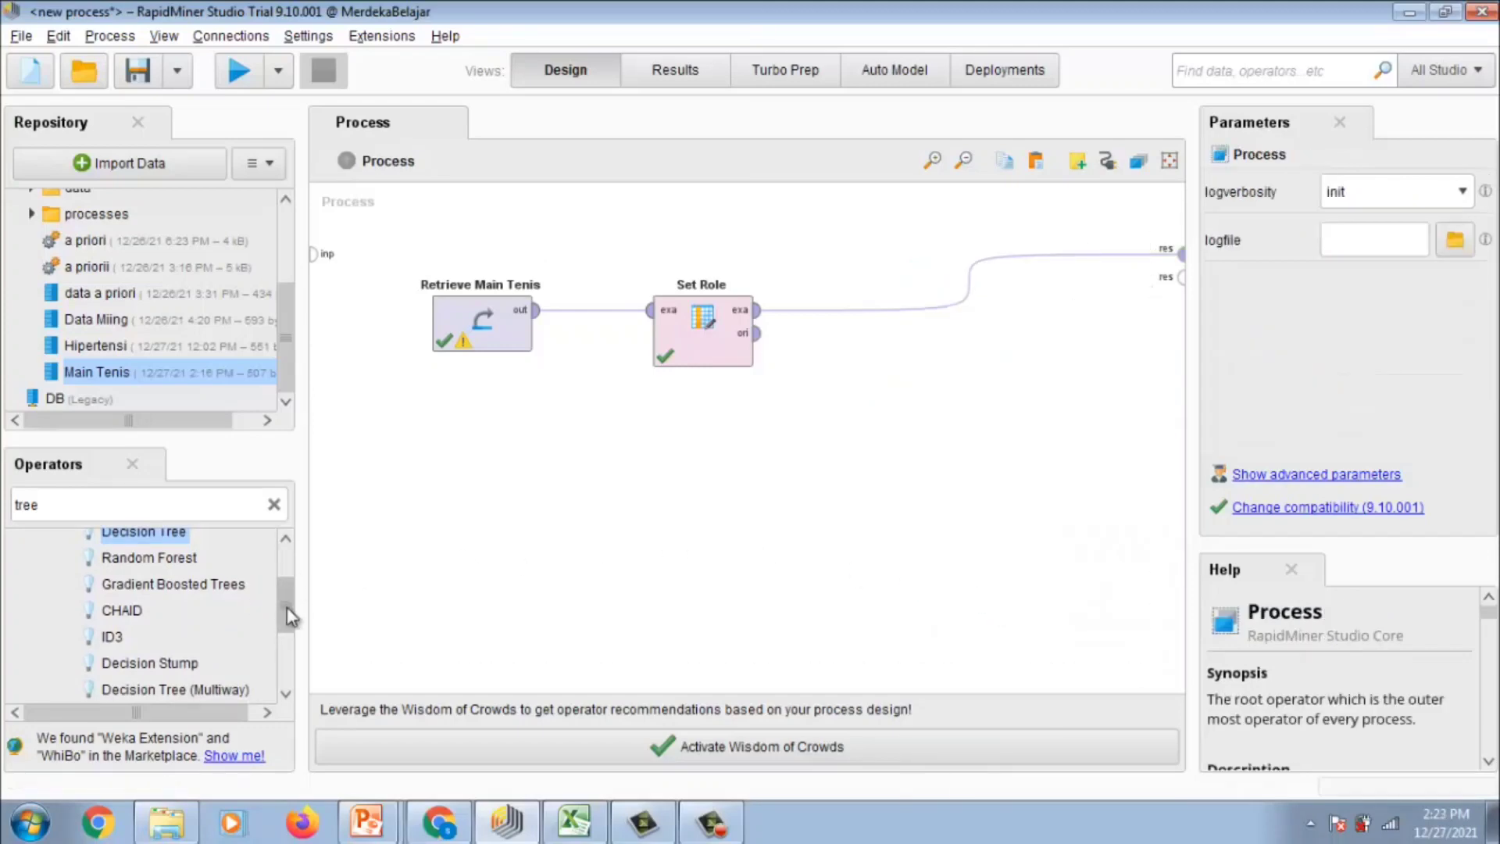
drag(134, 652, 419, 573)
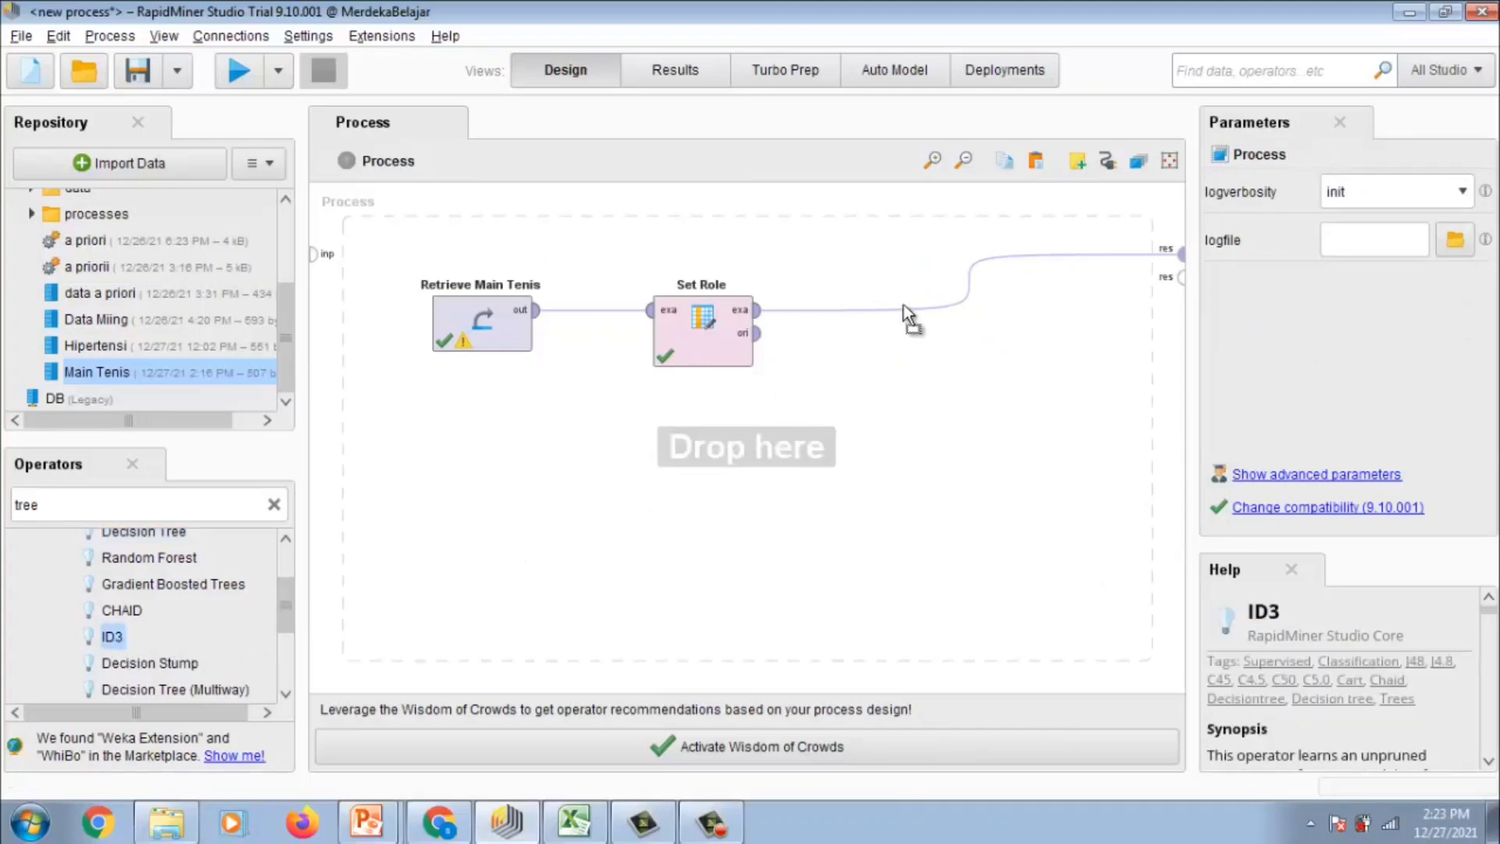
drag(903, 306, 935, 305)
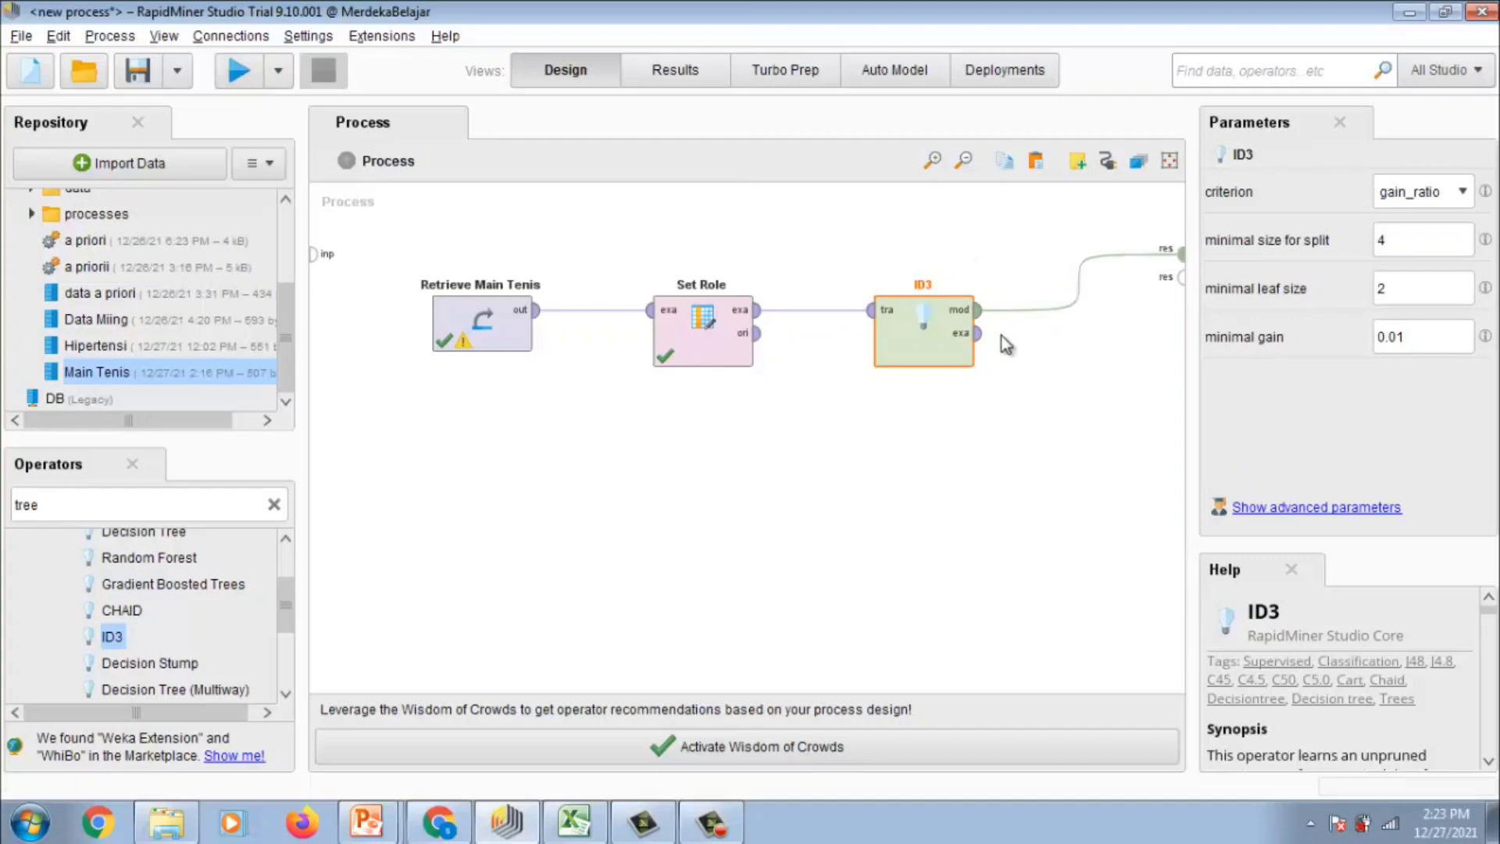
Connect the example set output of ID3 to the second result port and run the process
click(976, 333)
click(1180, 277)
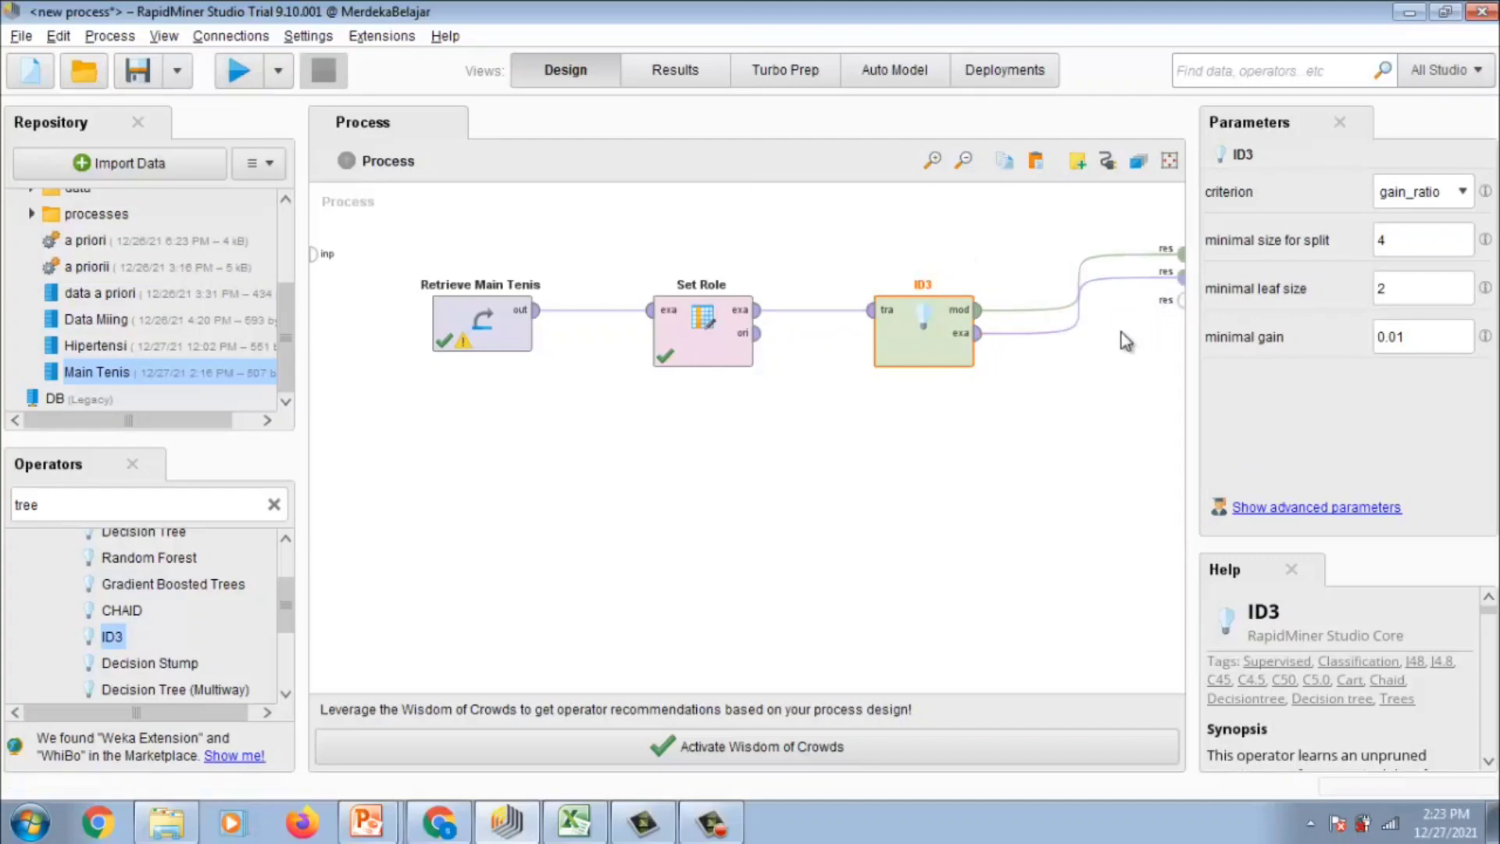
click(238, 74)
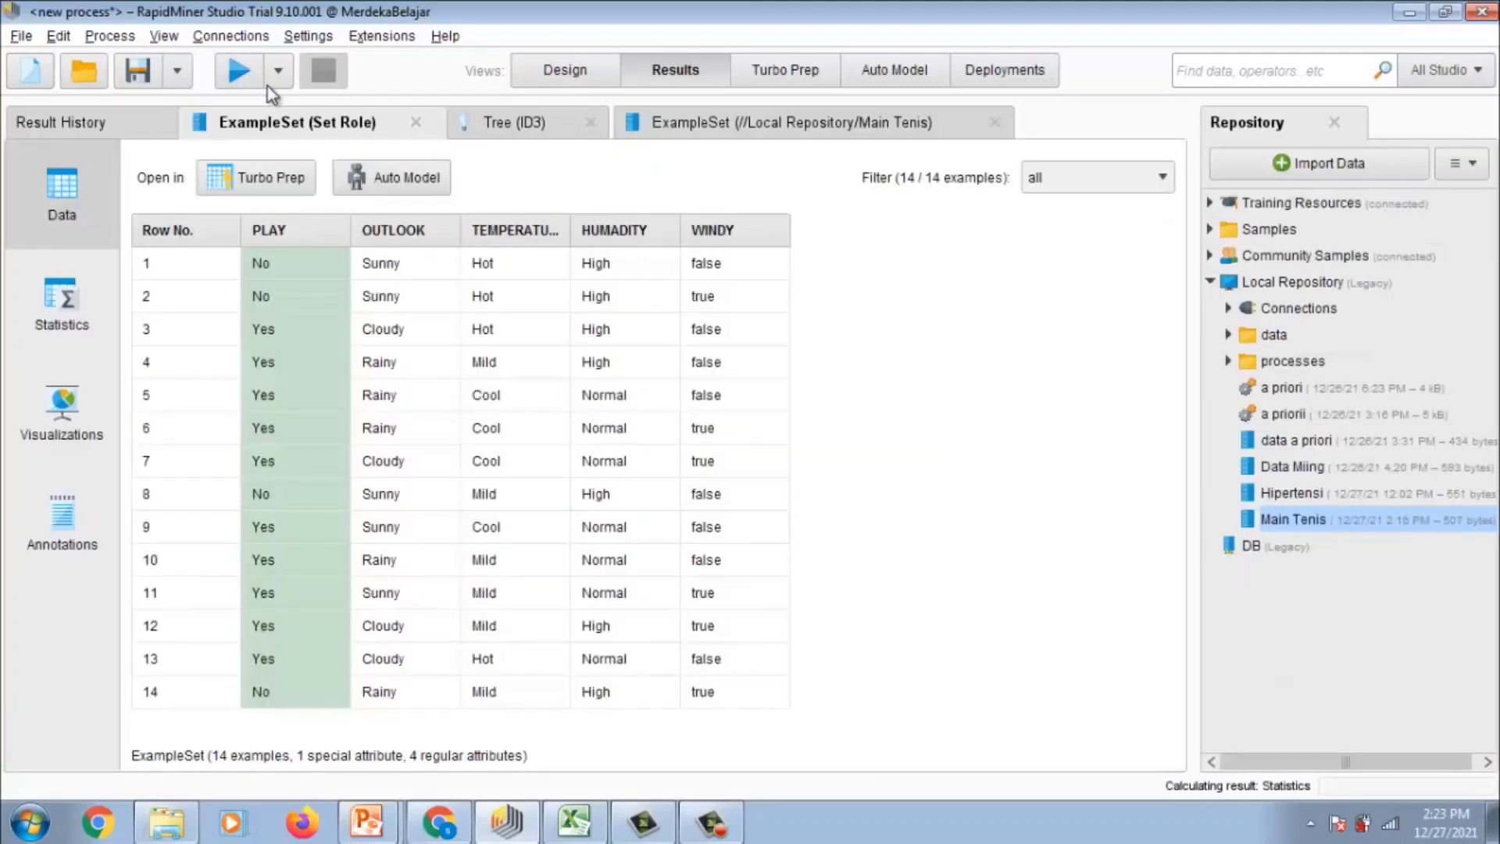
Show the ID3 tree graph and inspect the details of the Yes leaf under WINDY false
click(513, 130)
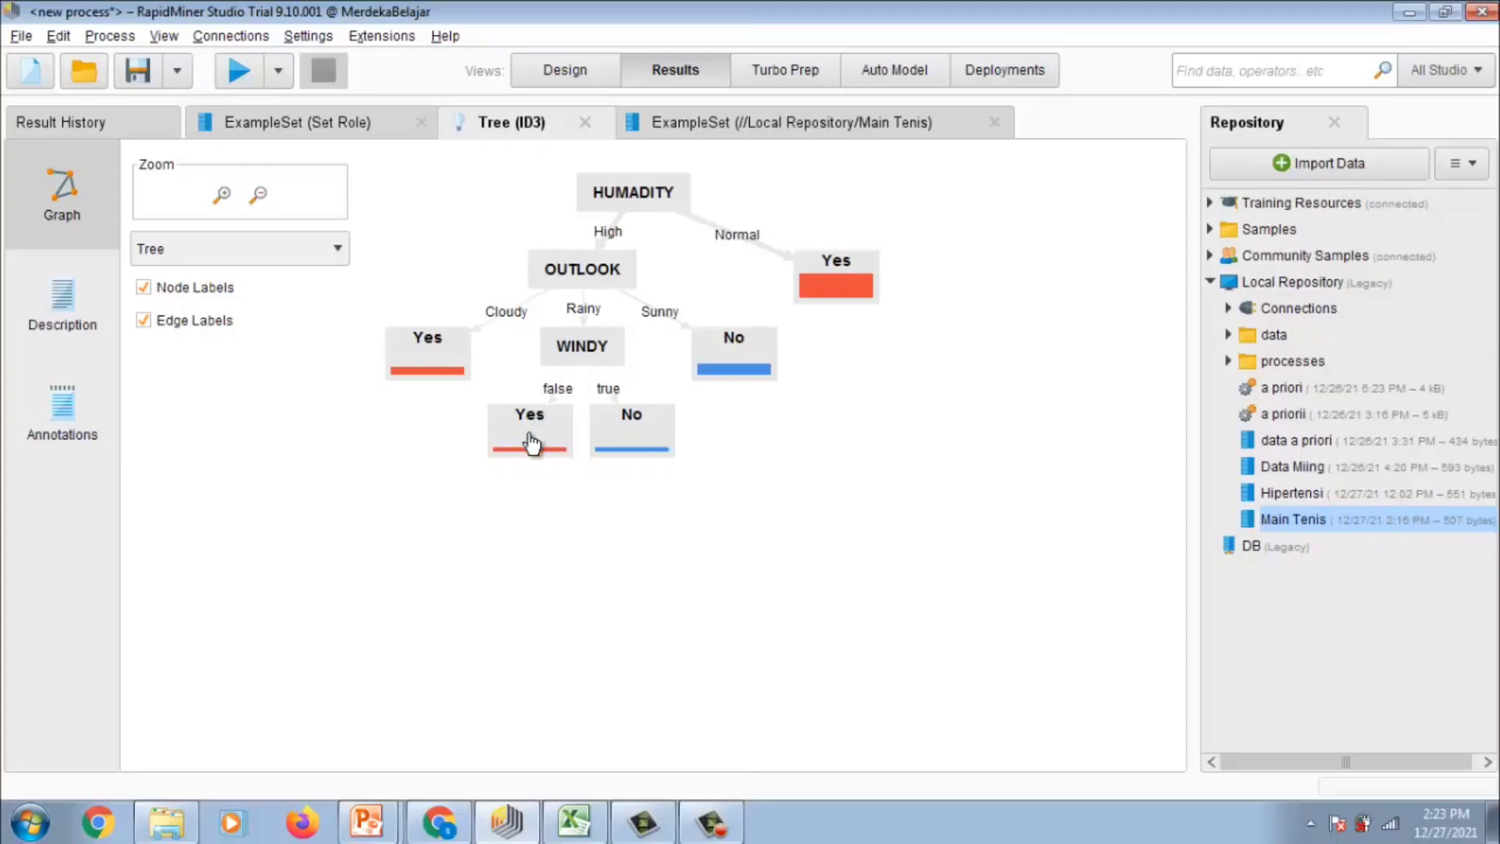
mouse_move(531, 442)
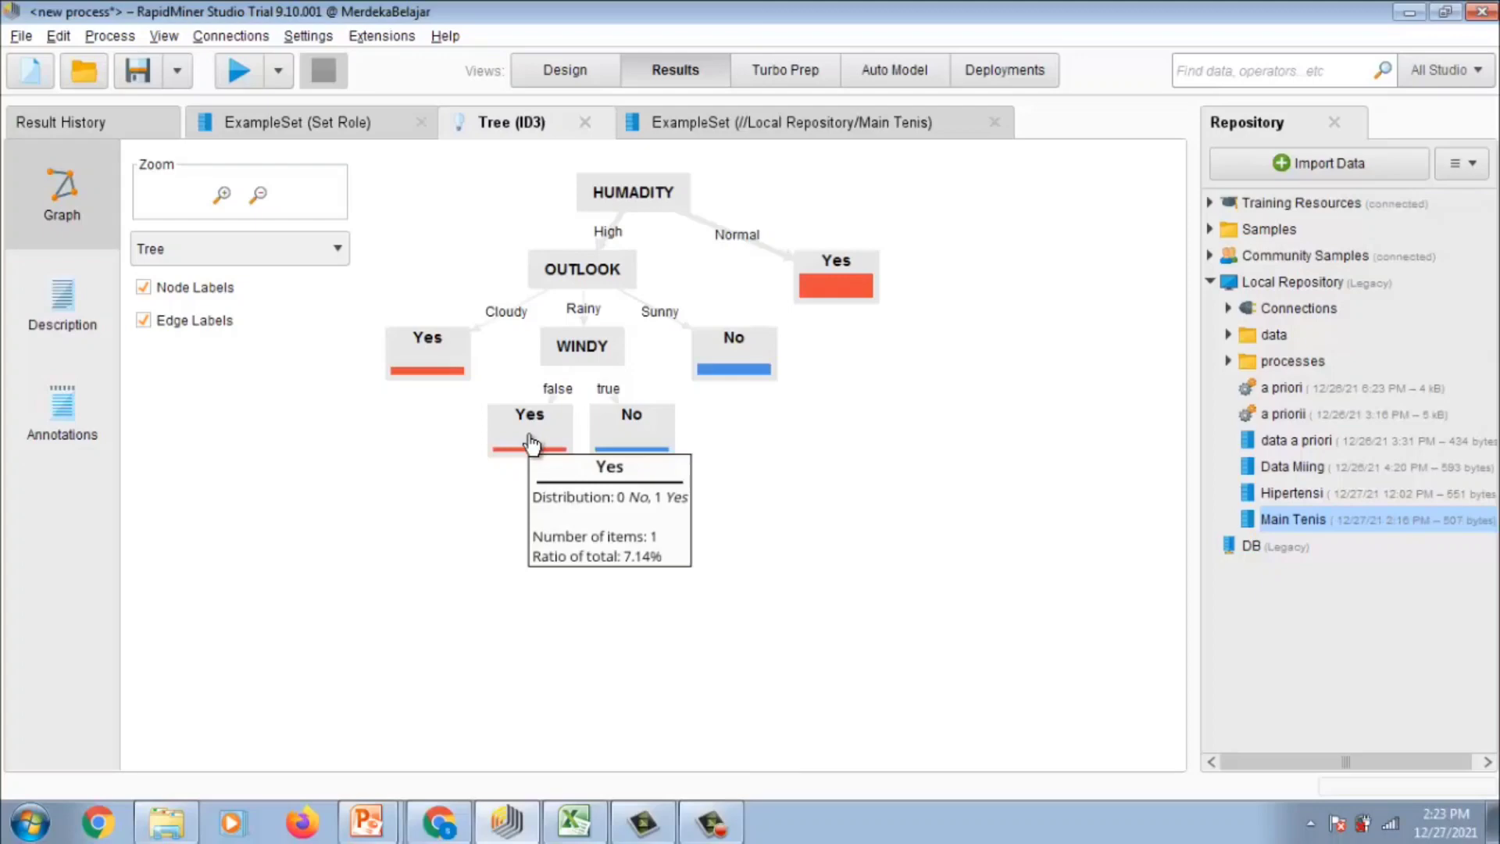